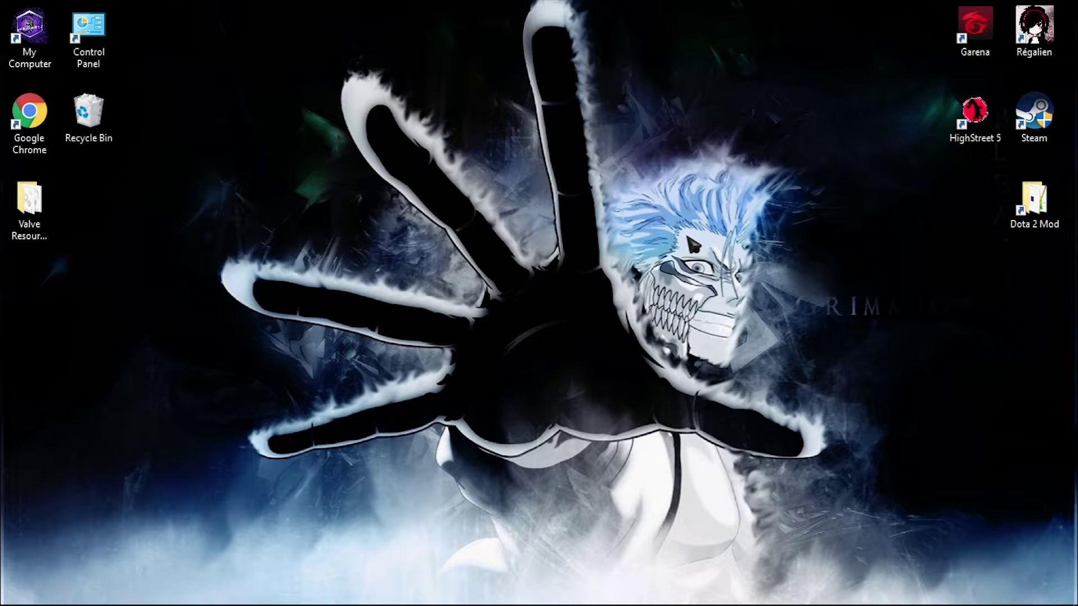
Move the Valve Resource Viewer folder to an empty area of the desktop and open it.
left_click(42, 207)
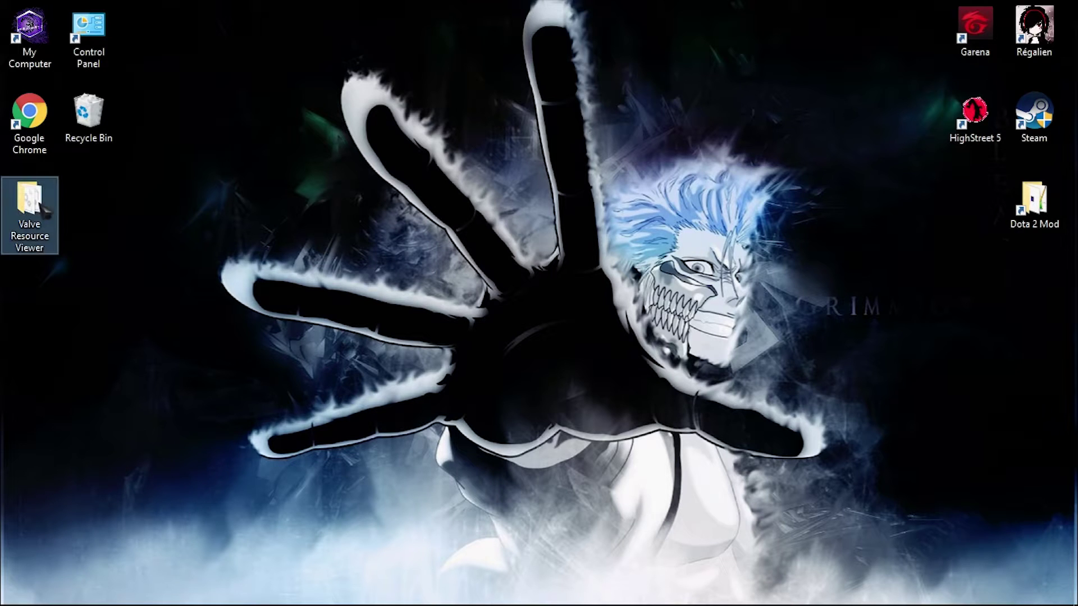
left_click_drag(19, 197, 658, 96)
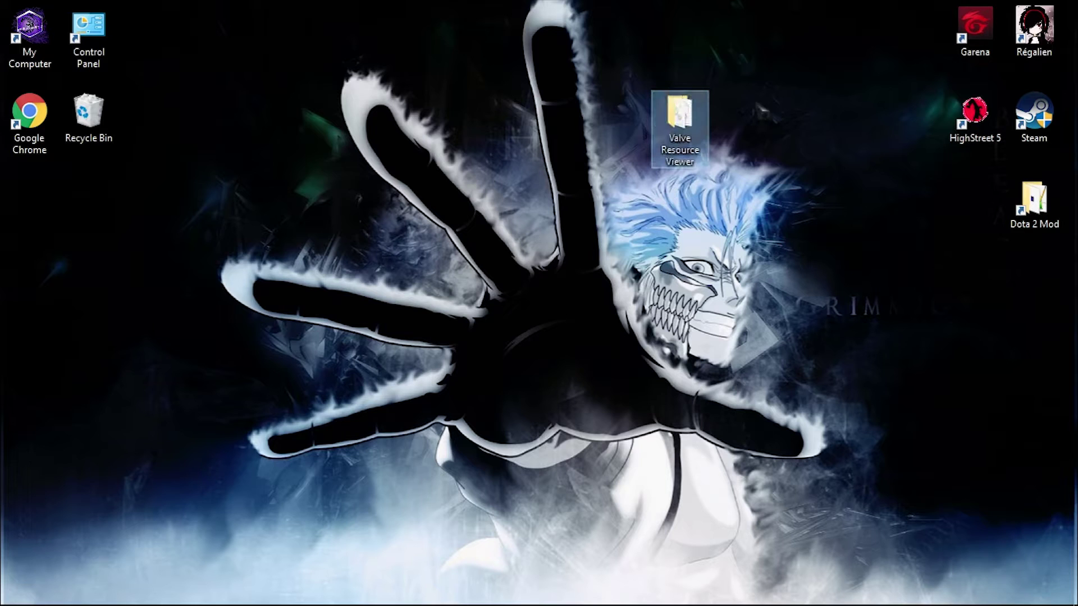
left_click(808, 119)
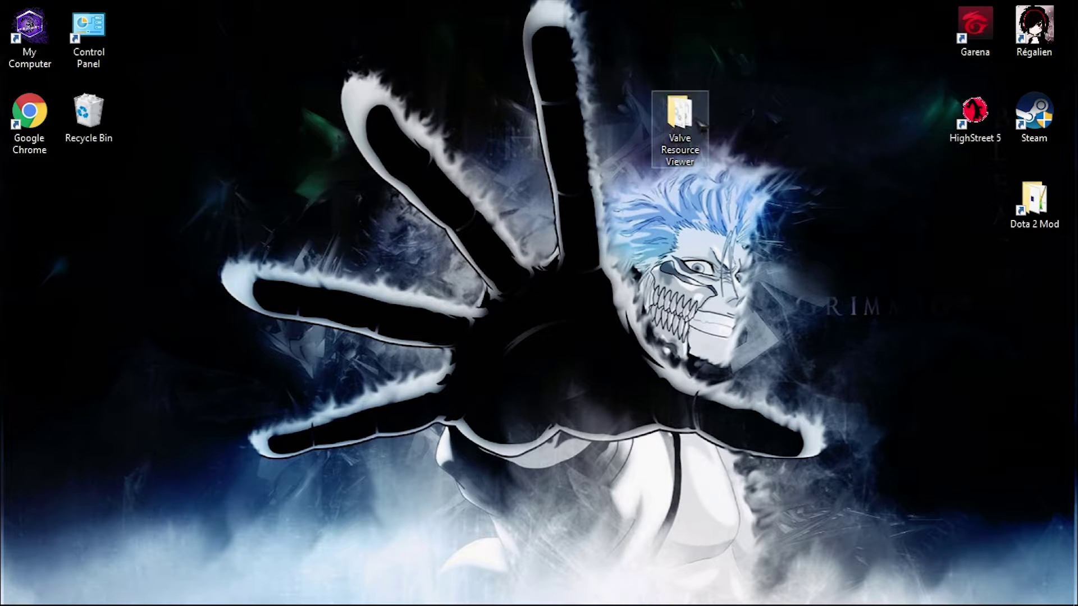
mouse_move(700, 123)
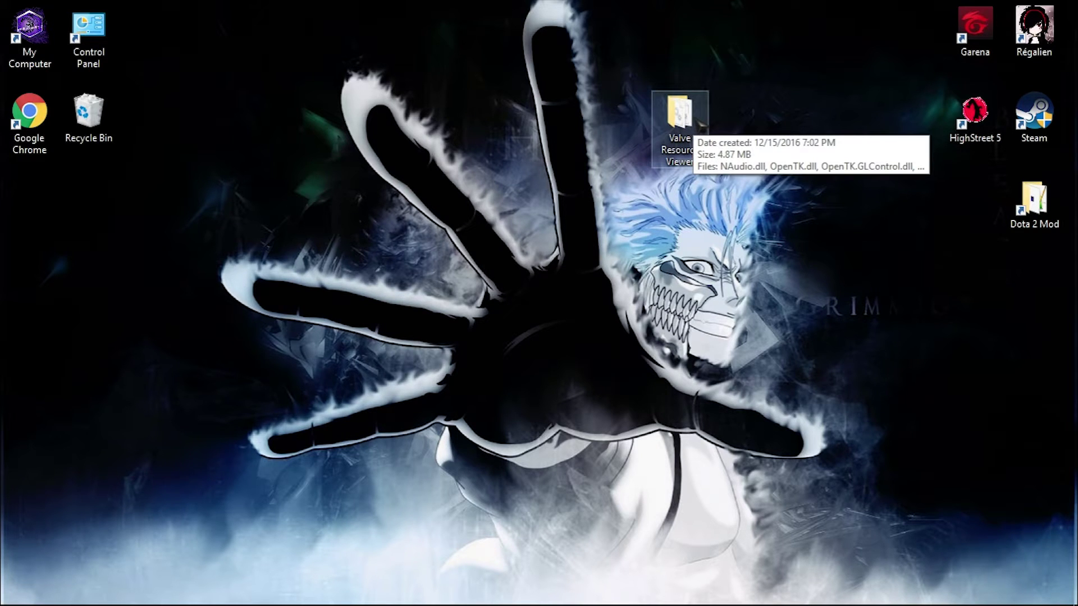
double_click(701, 123)
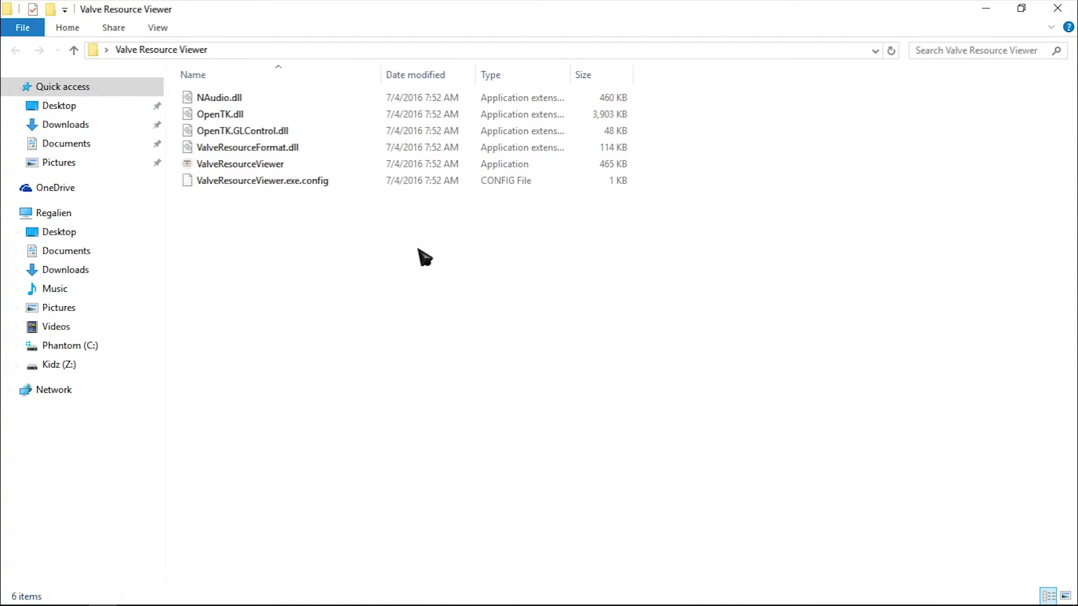
Launch the ValveResourceViewer application from the folder and maximize its window.
left_click(387, 165)
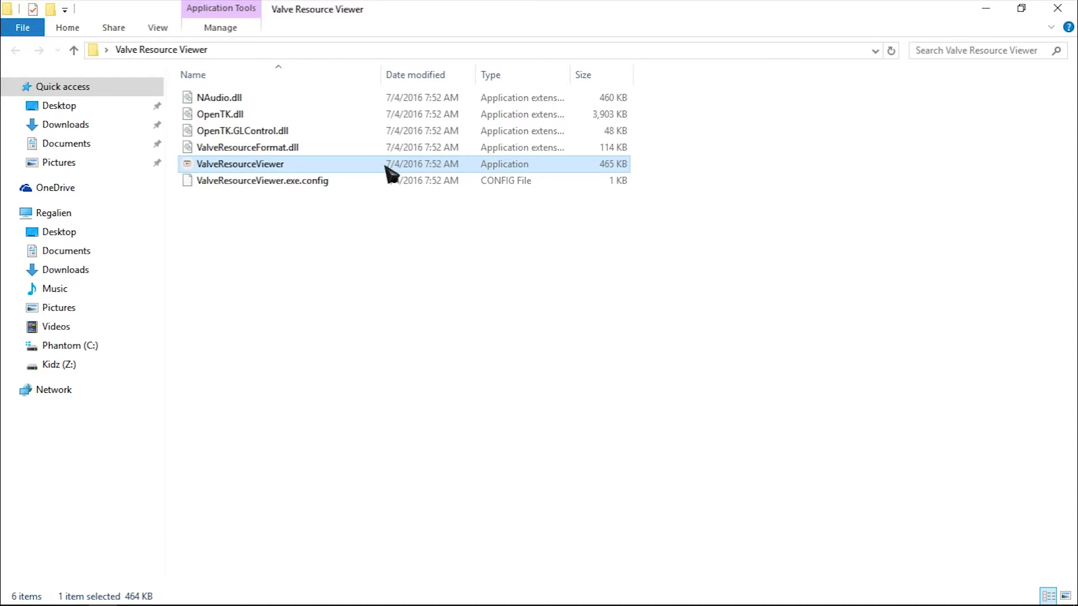
double_click(385, 166)
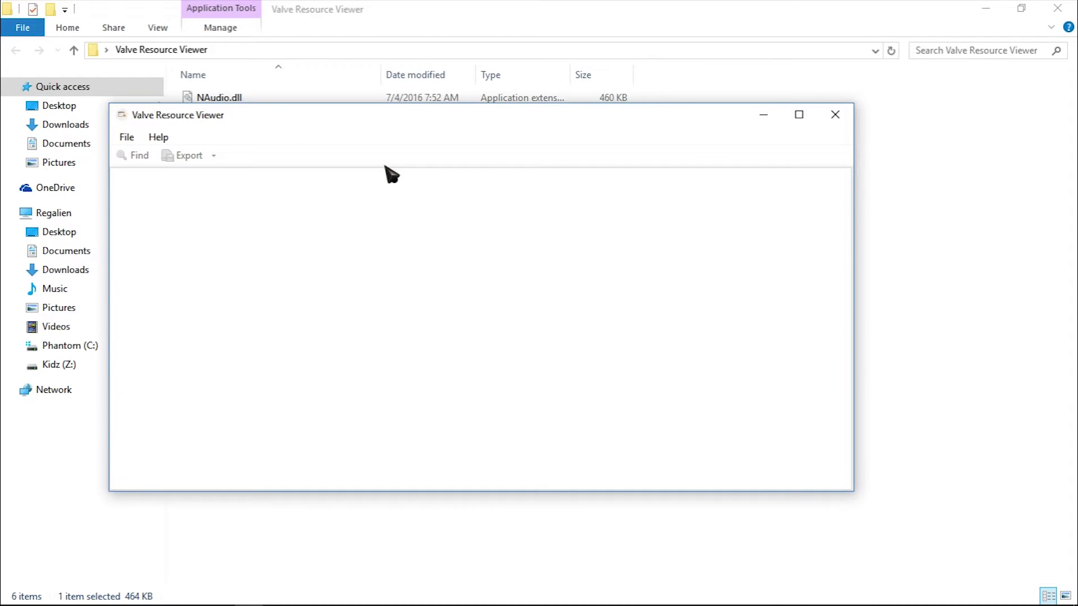
double_click(455, 109)
key("super+shift+Down")
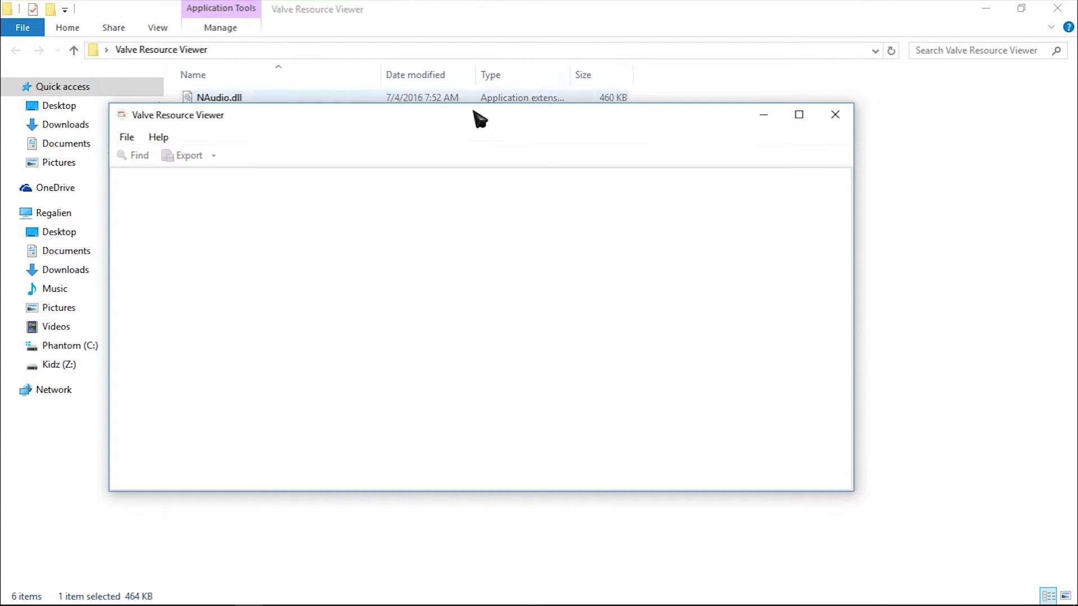
double_click(474, 120)
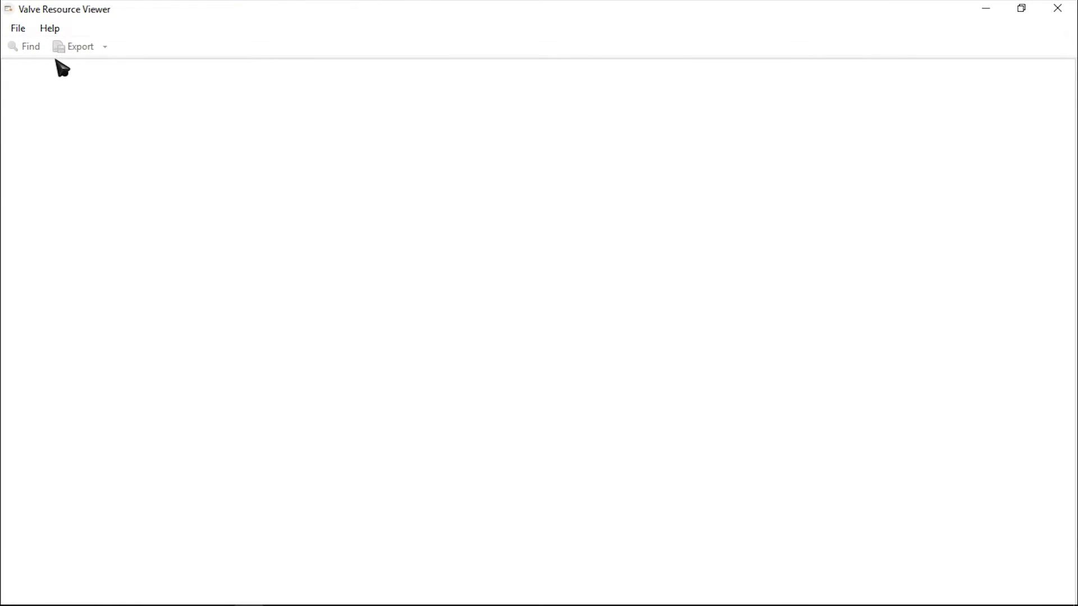
Start opening a file and browse to the Steam\steamapps folder on the Z: drive.
left_click(18, 29)
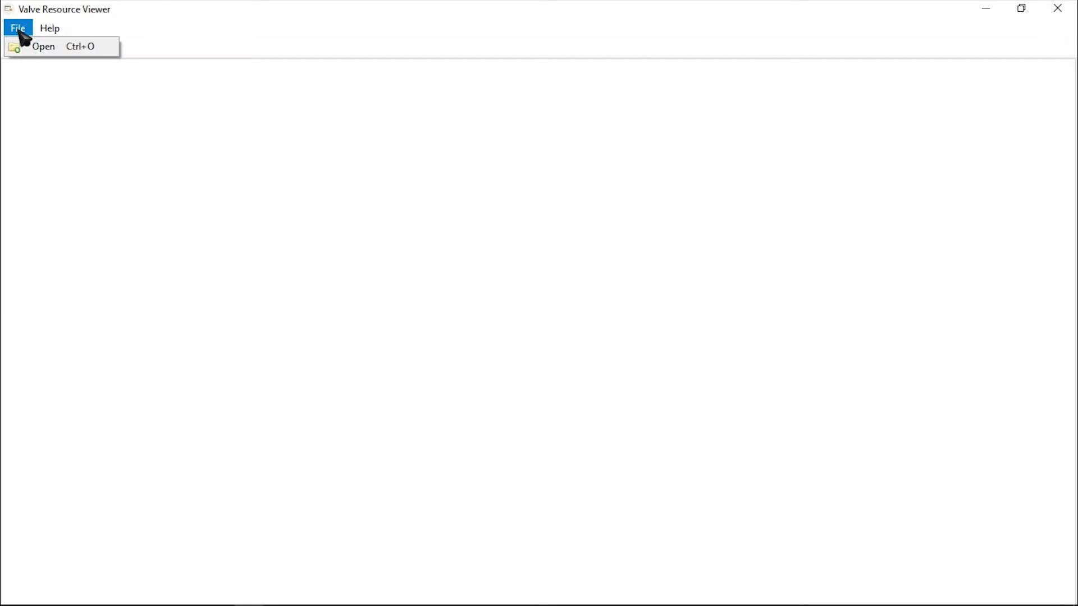
left_click(27, 47)
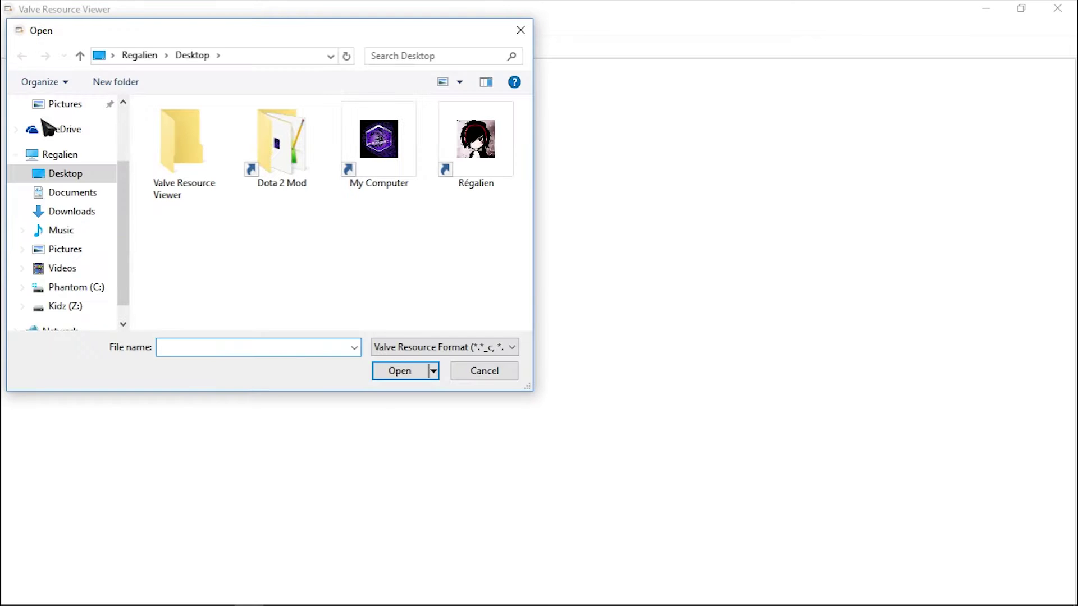
left_click(75, 306)
scroll(247, 306, "down", 1)
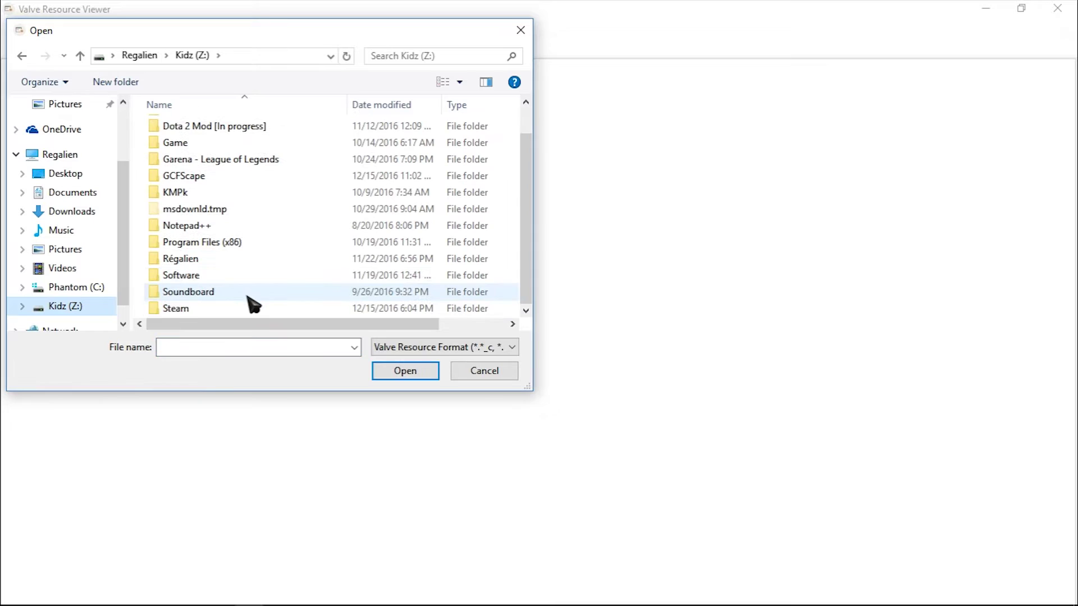
double_click(253, 308)
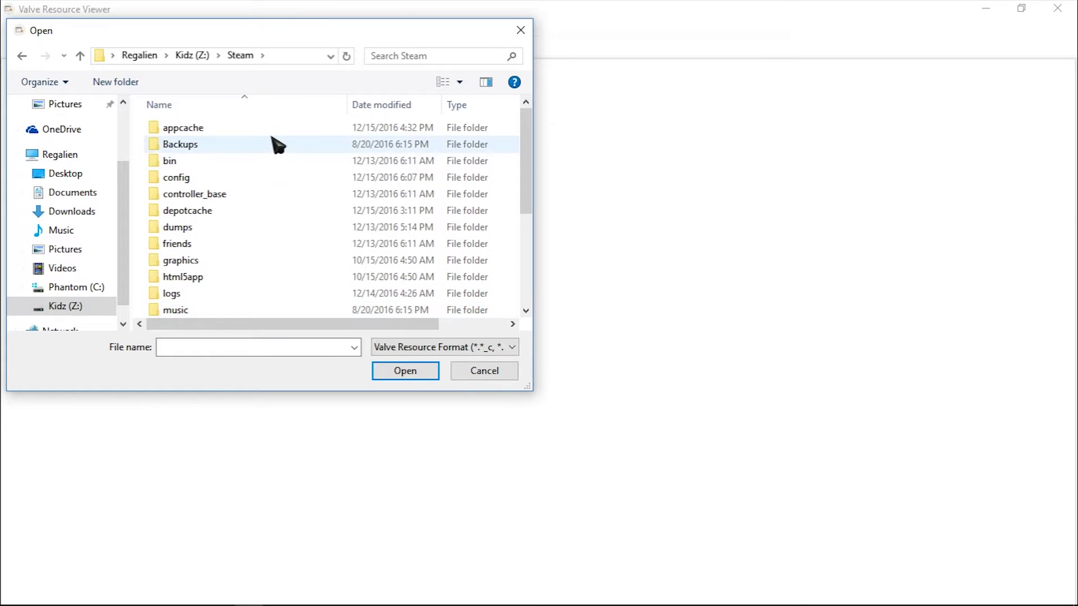
scroll(277, 155, "down", 3)
double_click(258, 276)
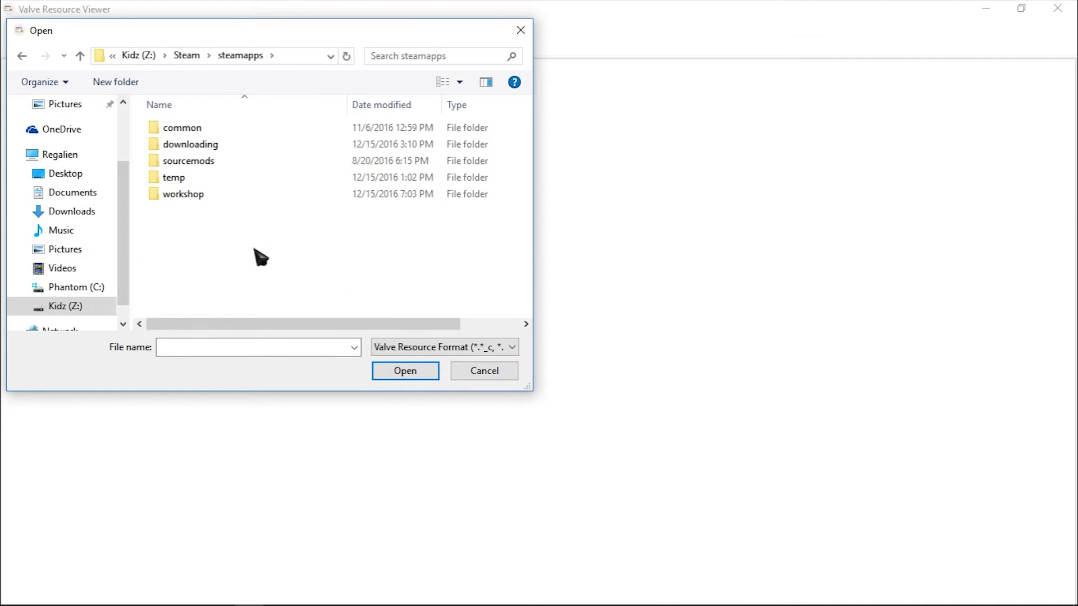
Open the pak01_dir VPK file from the common\dota 2 beta\game\dota folder.
double_click(252, 129)
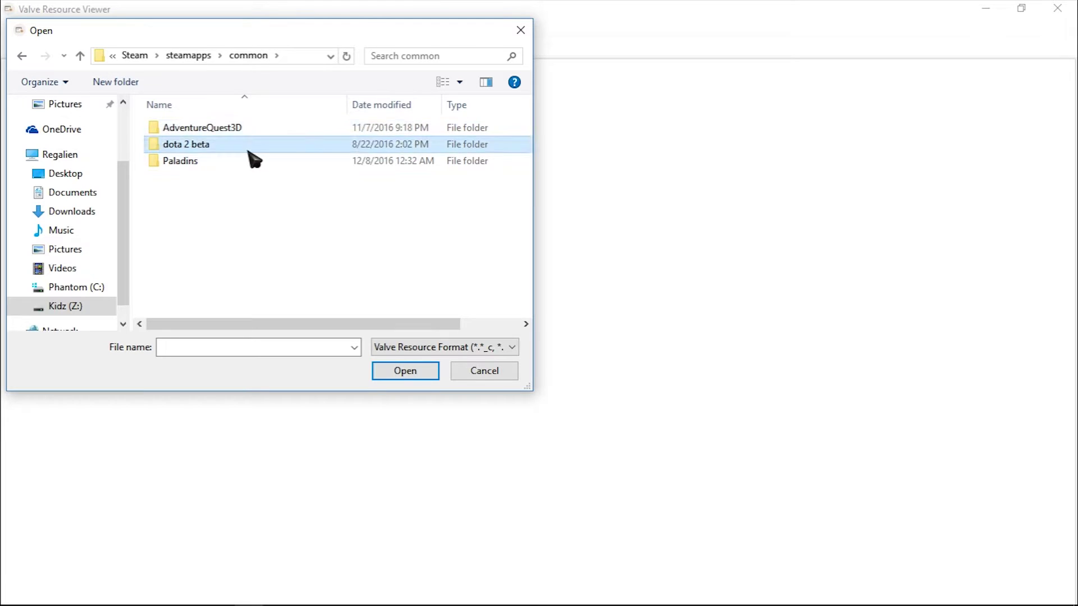
double_click(249, 150)
double_click(247, 178)
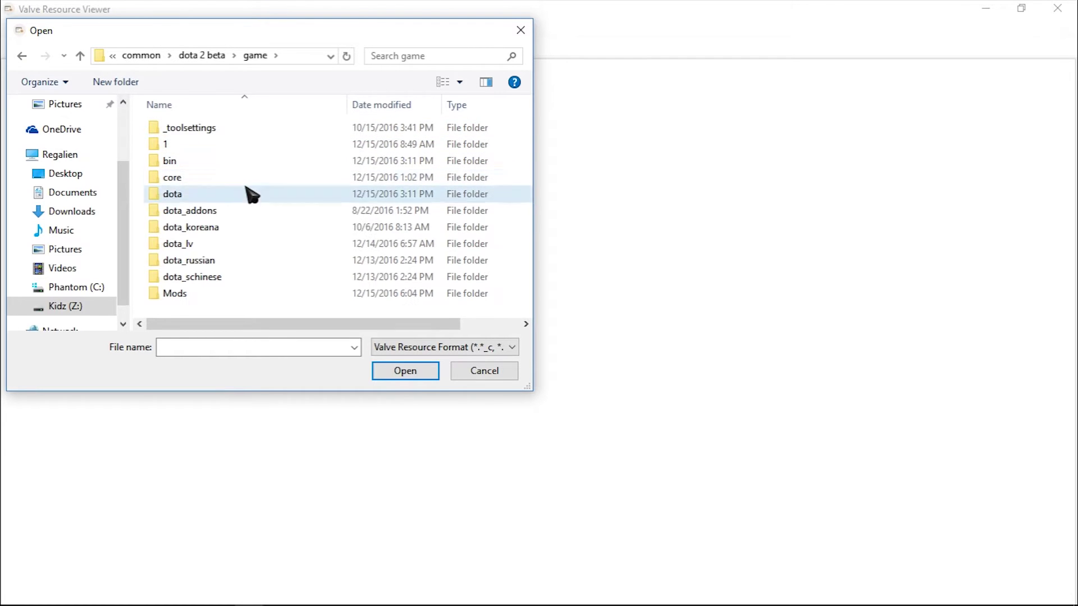
double_click(250, 193)
left_click_drag(526, 118, 522, 306)
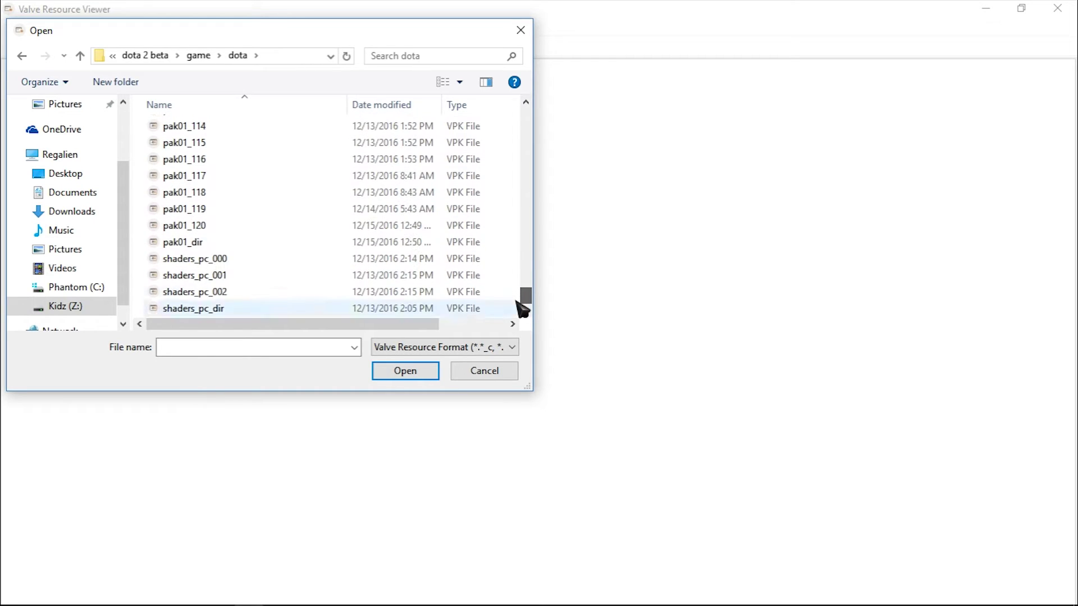
double_click(353, 242)
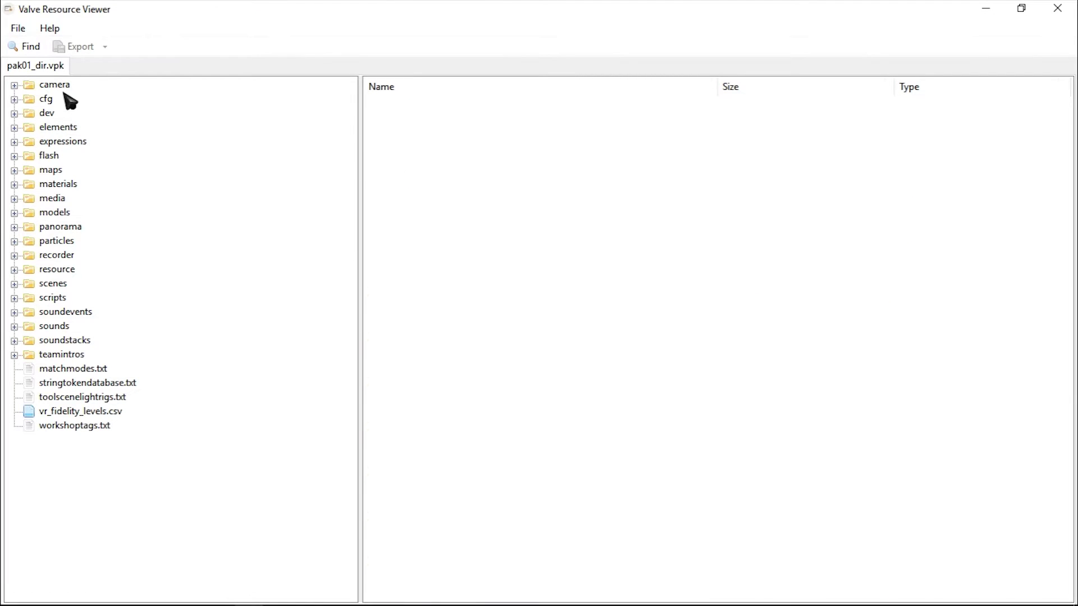
Browse to models\heroes in the package and try to export the whole antimage folder.
left_click(54, 212)
double_click(402, 252)
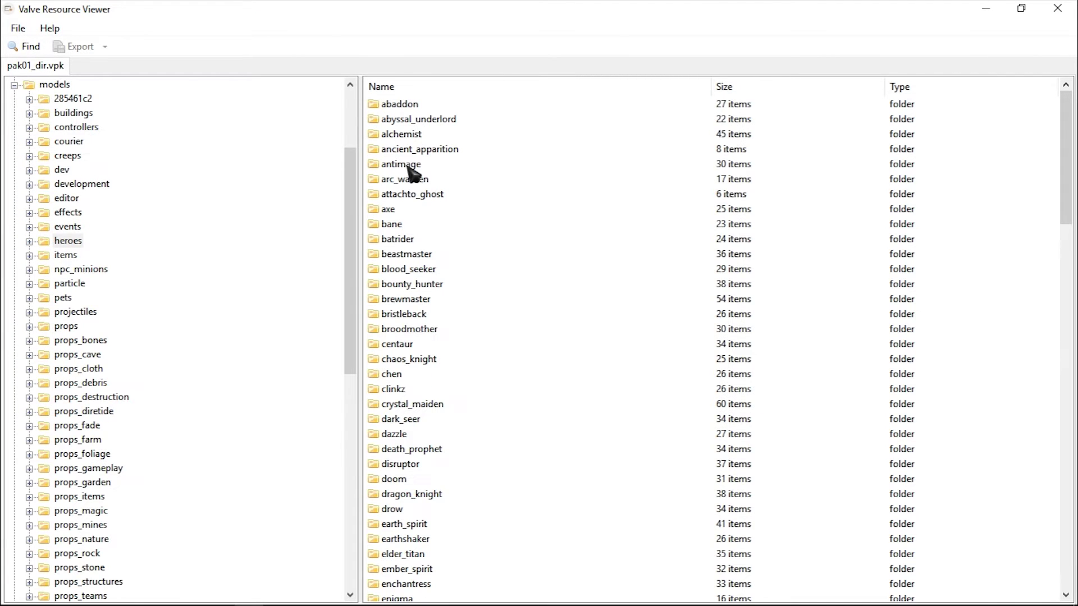
left_click(408, 165)
right_click(413, 169)
left_click(430, 171)
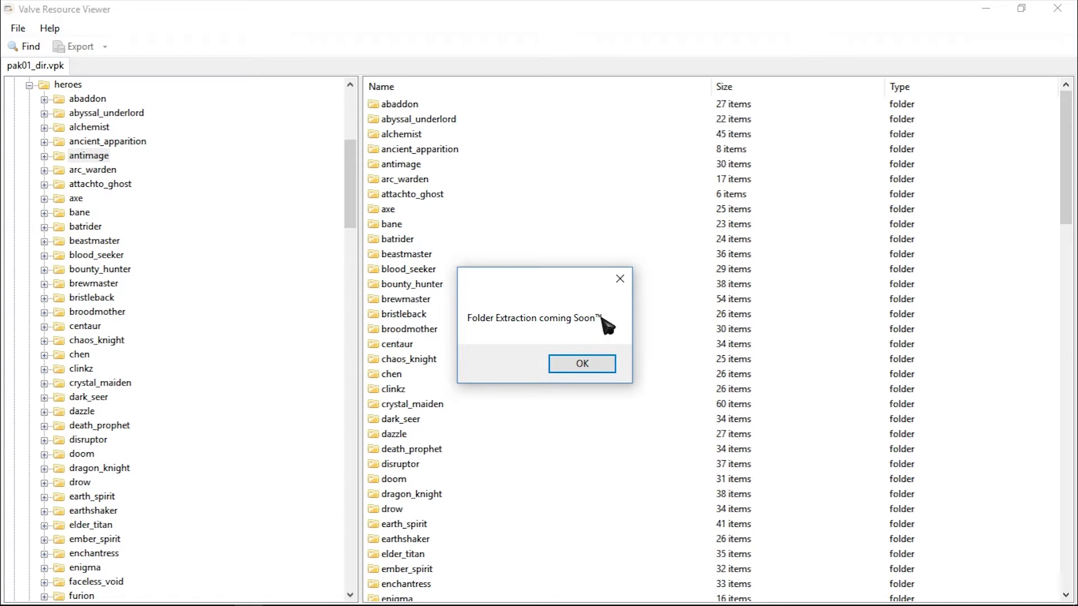
left_click(595, 359)
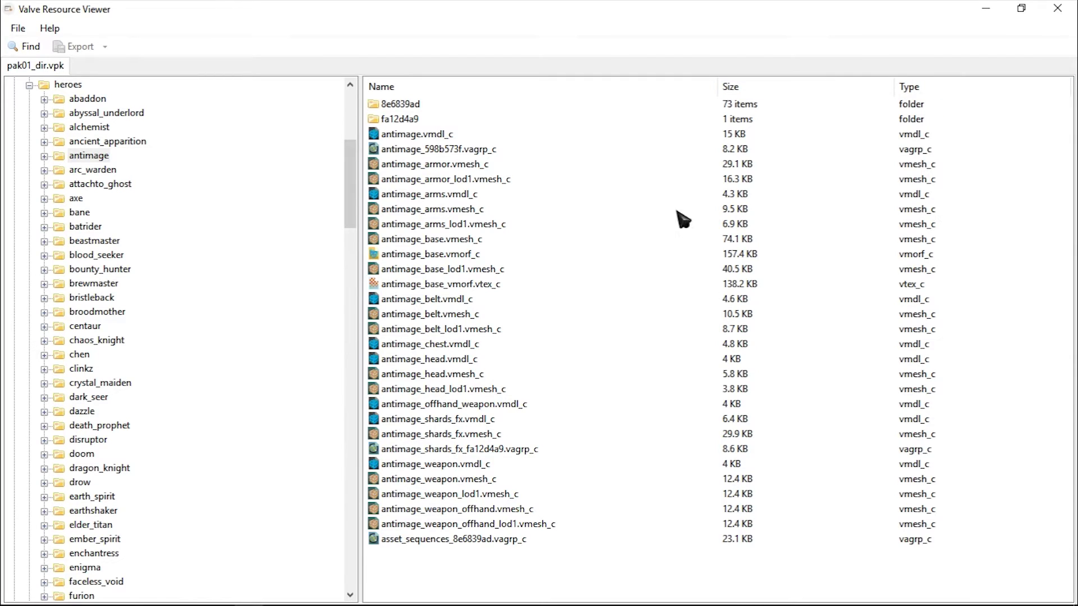
Check the export option on individual antimage model files, including antimage.vmdl_c and the arms, belt and chest vmdl_c files.
left_click(923, 137)
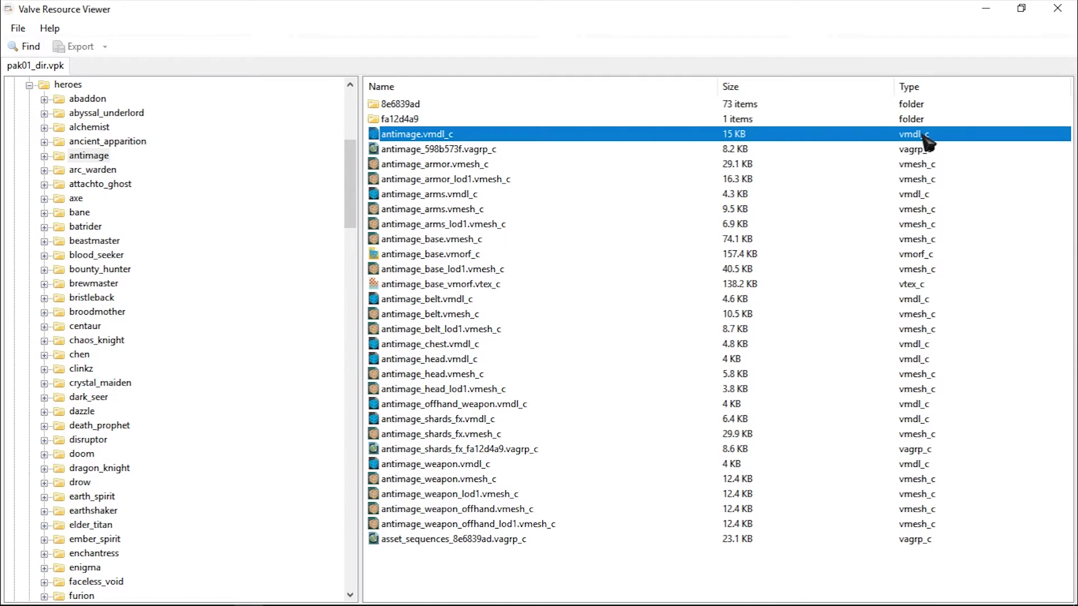
right_click(923, 140)
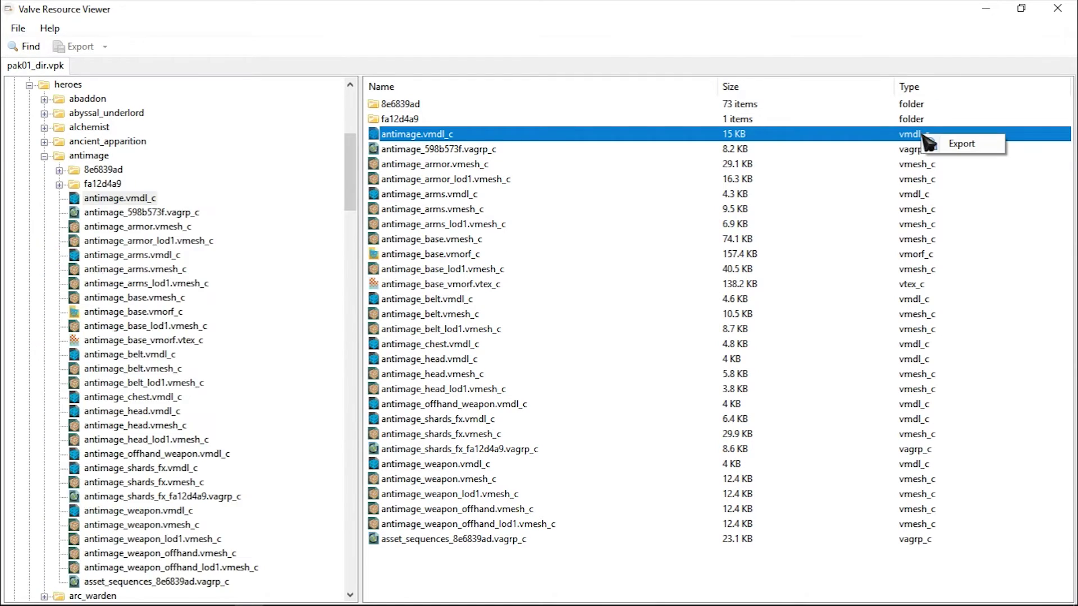
left_click(915, 197)
right_click(915, 197)
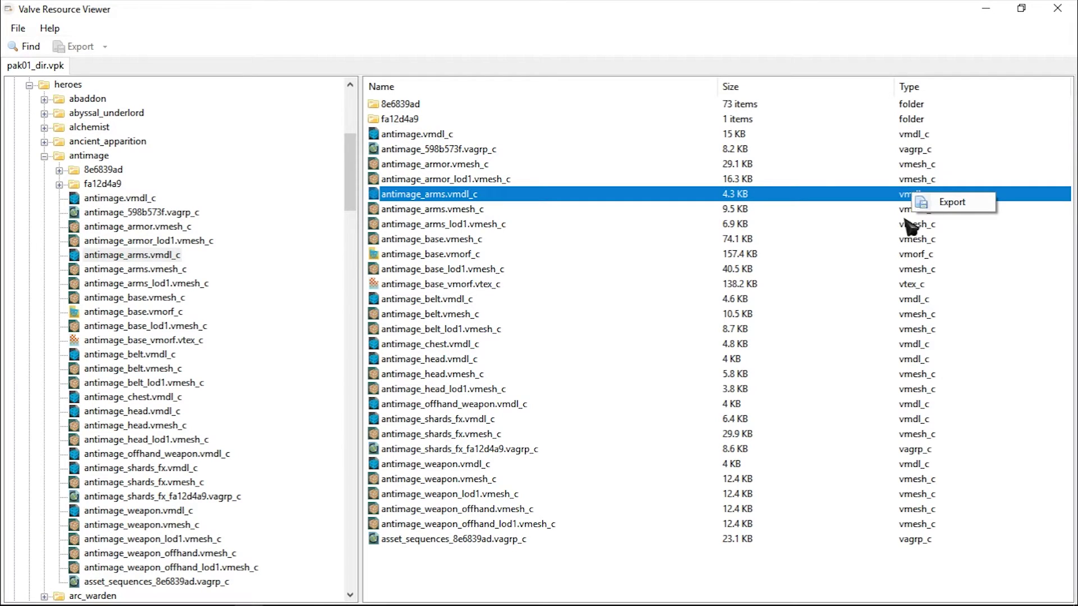
left_click(917, 286)
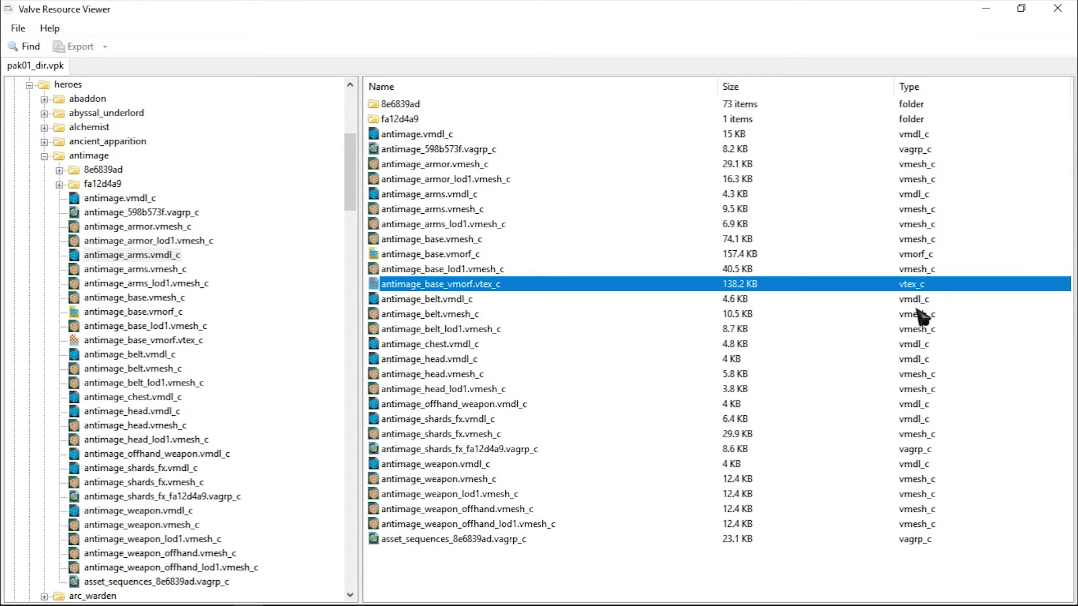
left_click(923, 300)
right_click(922, 300)
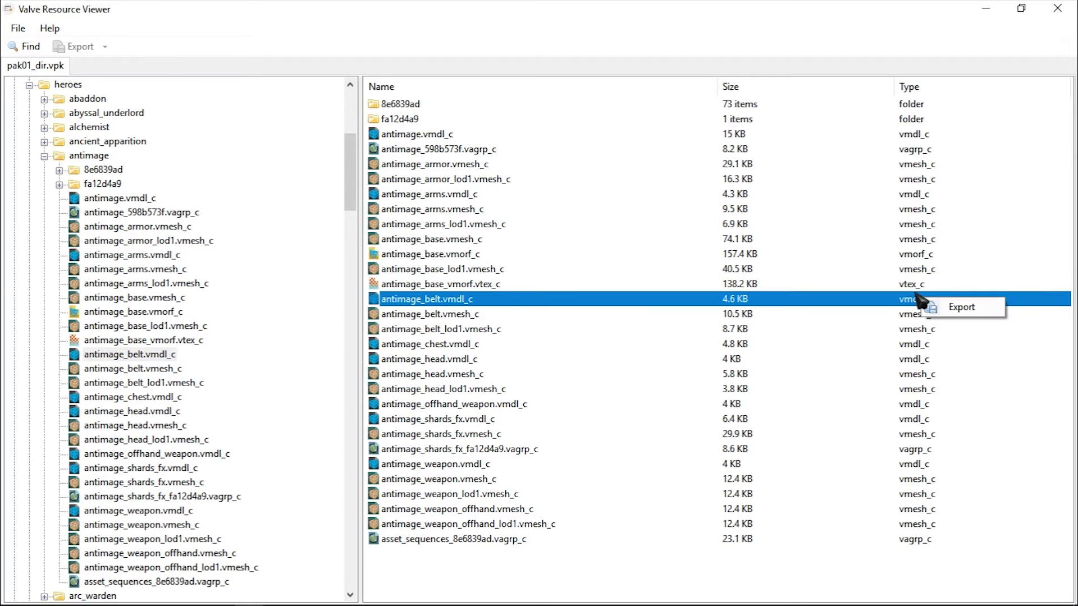
left_click(918, 344)
right_click(918, 353)
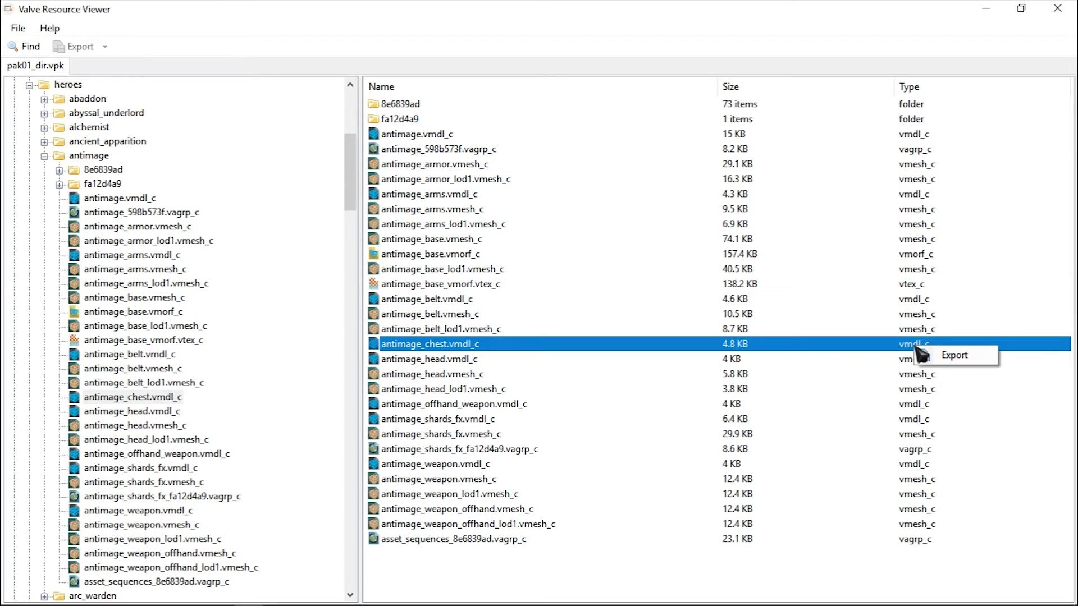
Check the export option on the antimage offhand_weapon, shards_fx and weapon vmdl_c files.
left_click(918, 404)
right_click(917, 406)
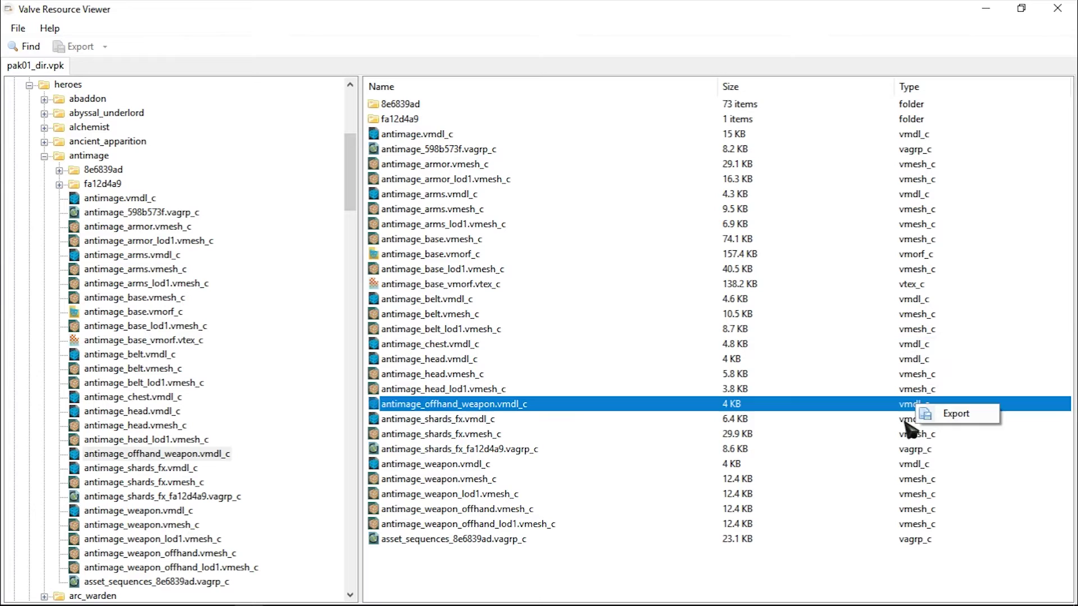
left_click(905, 421)
right_click(903, 421)
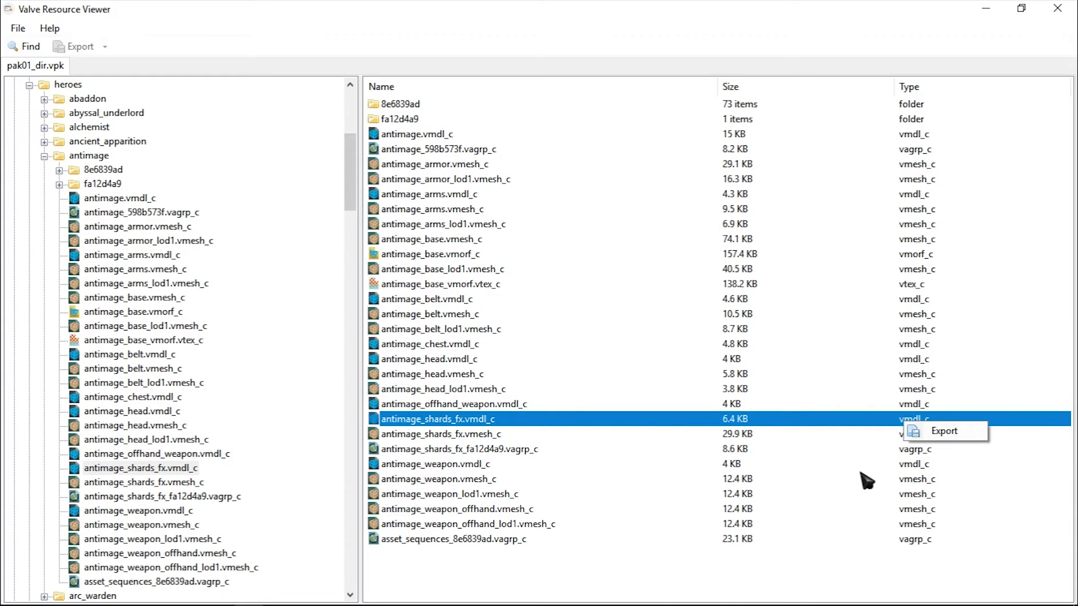
left_click(887, 463)
right_click(877, 465)
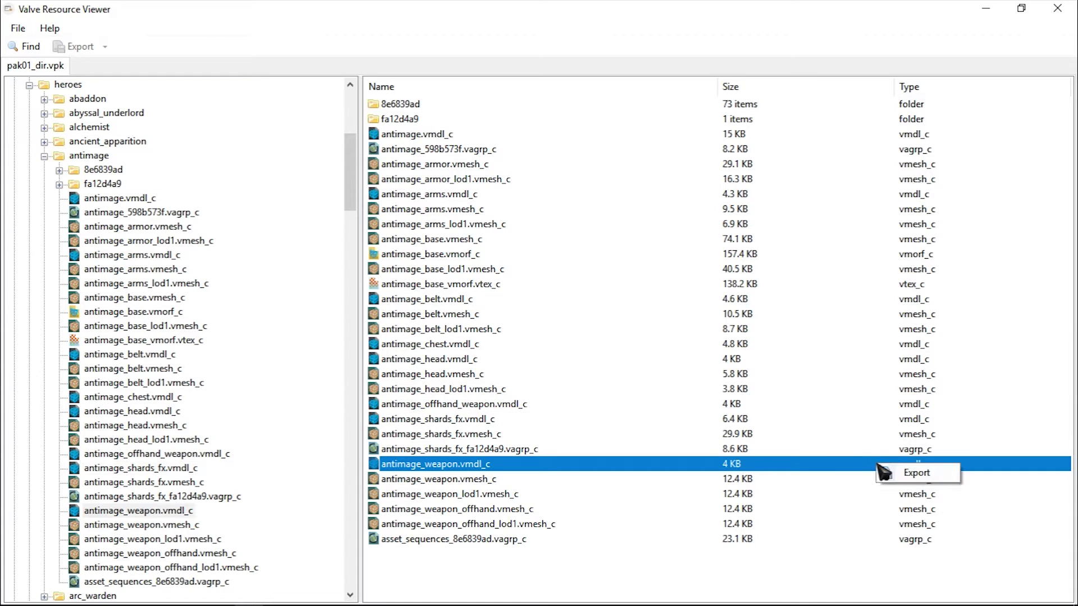
left_click(849, 540)
left_click(920, 452)
left_click(921, 464)
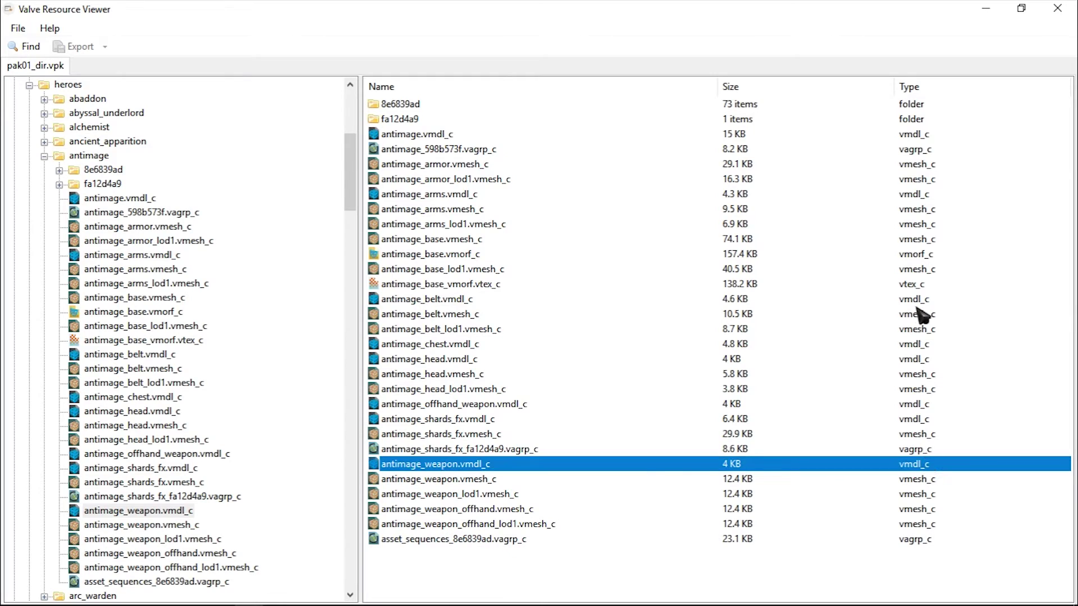
left_click(918, 312)
left_click(919, 164)
left_click(918, 106)
left_click(908, 119)
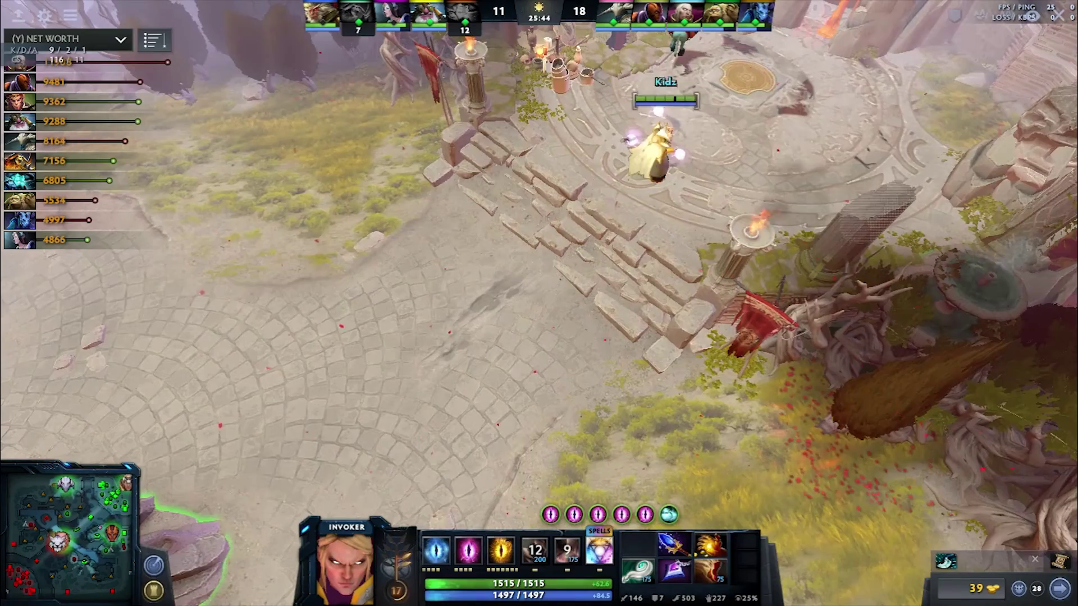
key("n")
left_click(73, 530)
left_click_drag(73, 530, 64, 536)
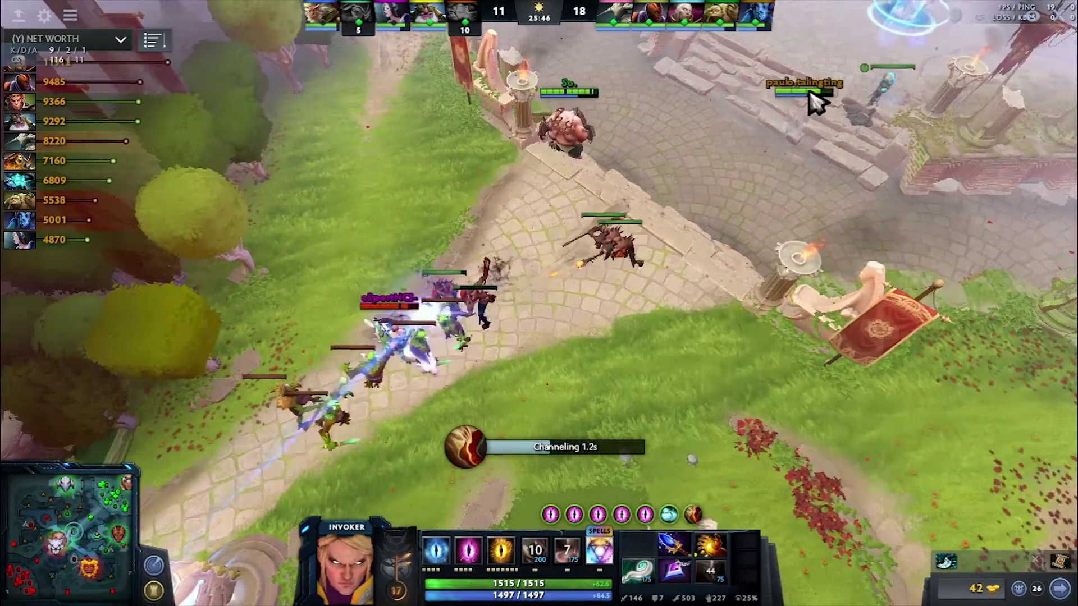
middle_click_drag(804, 259, 676, 409)
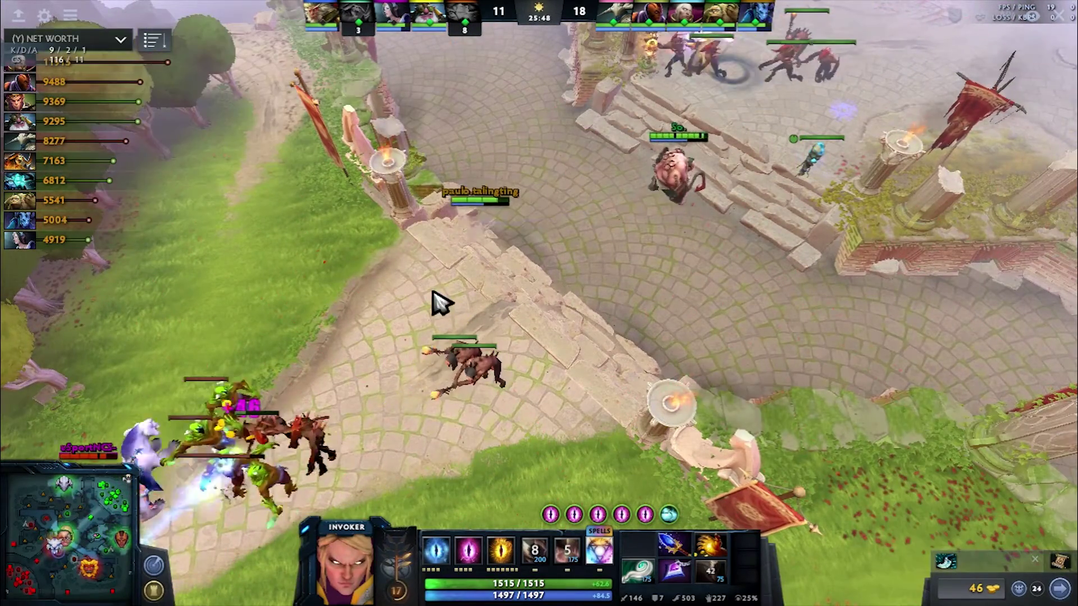
right_click(252, 308)
key("w")
key("e")
key("e")
middle_click_drag(479, 303, 510, 181)
right_click(501, 191)
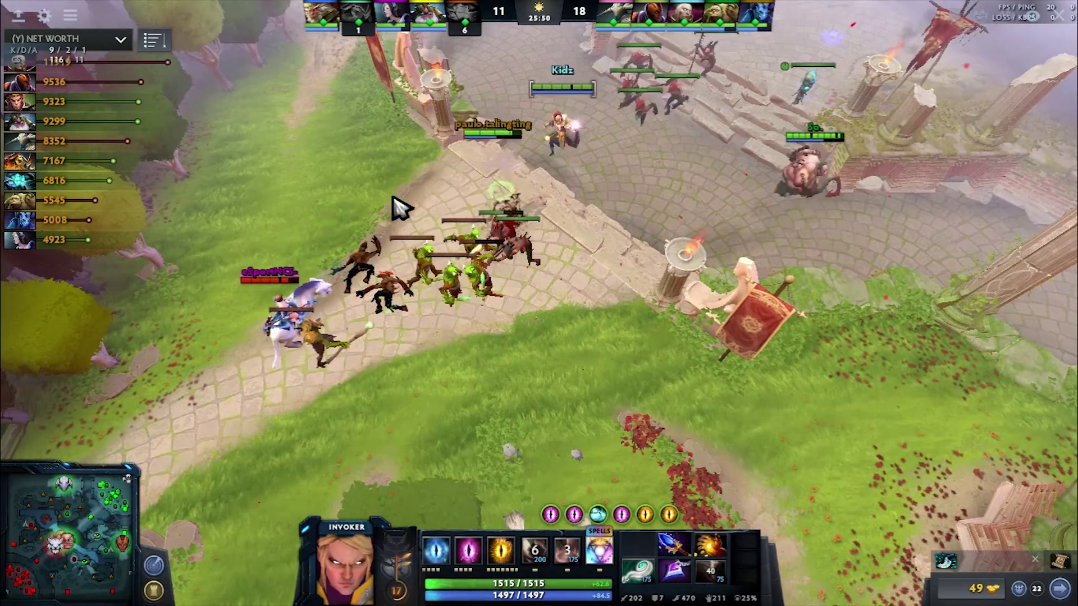
key("q")
key("r")
key("w")
key("w")
key("w")
right_click(373, 197)
key("d")
key("a")
left_click(621, 324)
key("c")
left_click(514, 278)
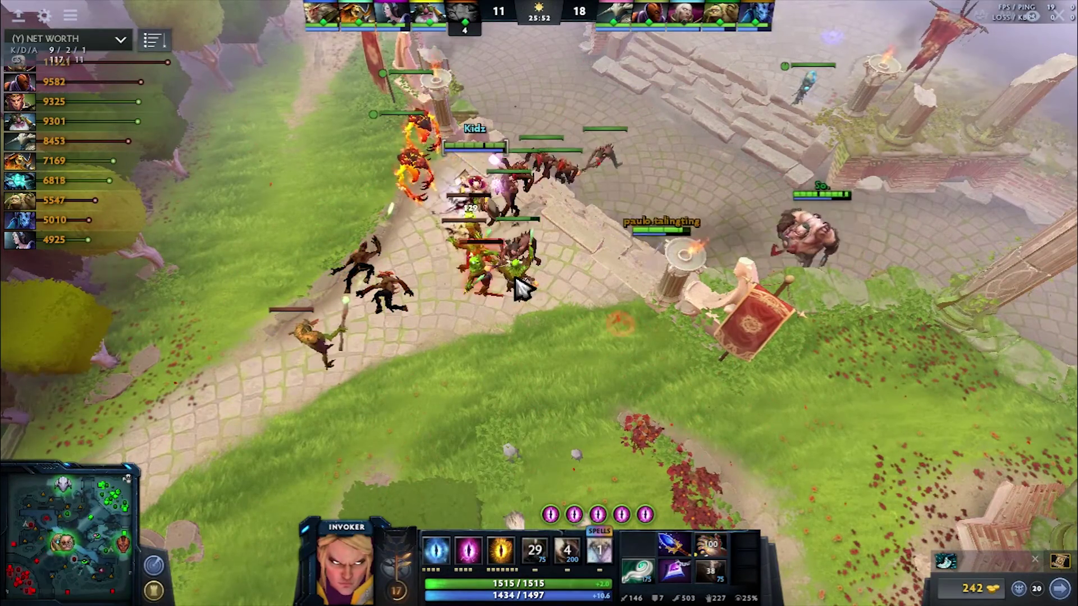
key("e")
key("r")
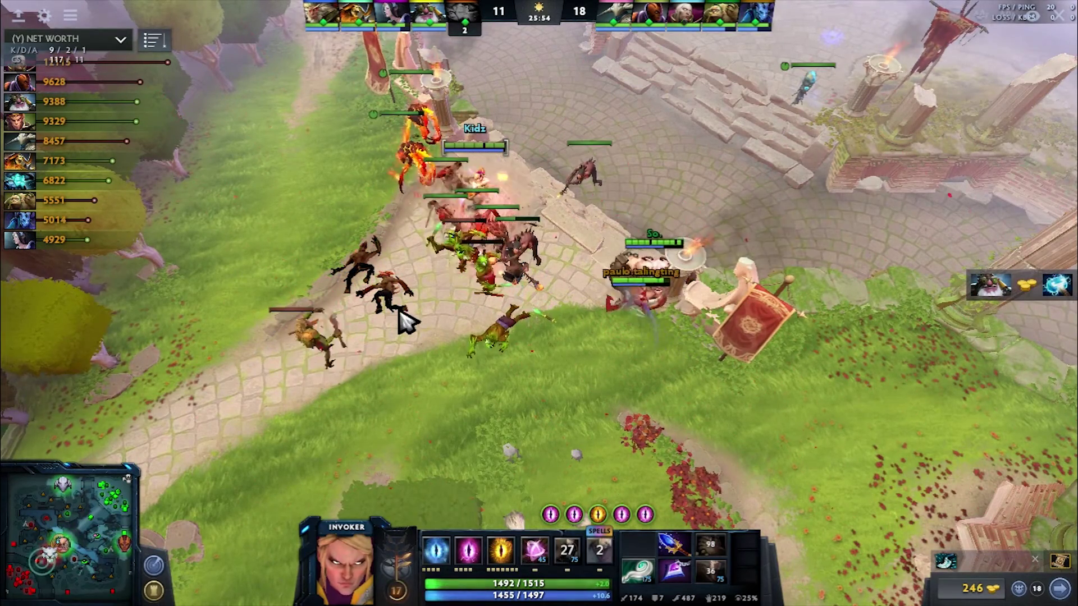
key("d")
key("d")
key("w")
key("w")
key("w")
middle_click_drag(399, 312, 635, 241)
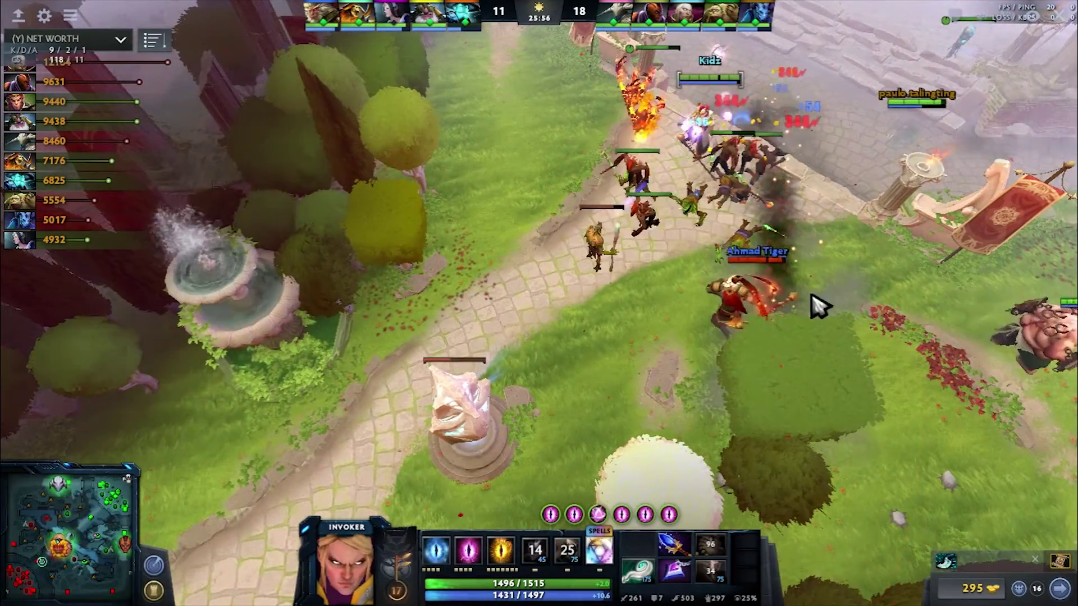
right_click(748, 308)
middle_click_drag(833, 156, 773, 221)
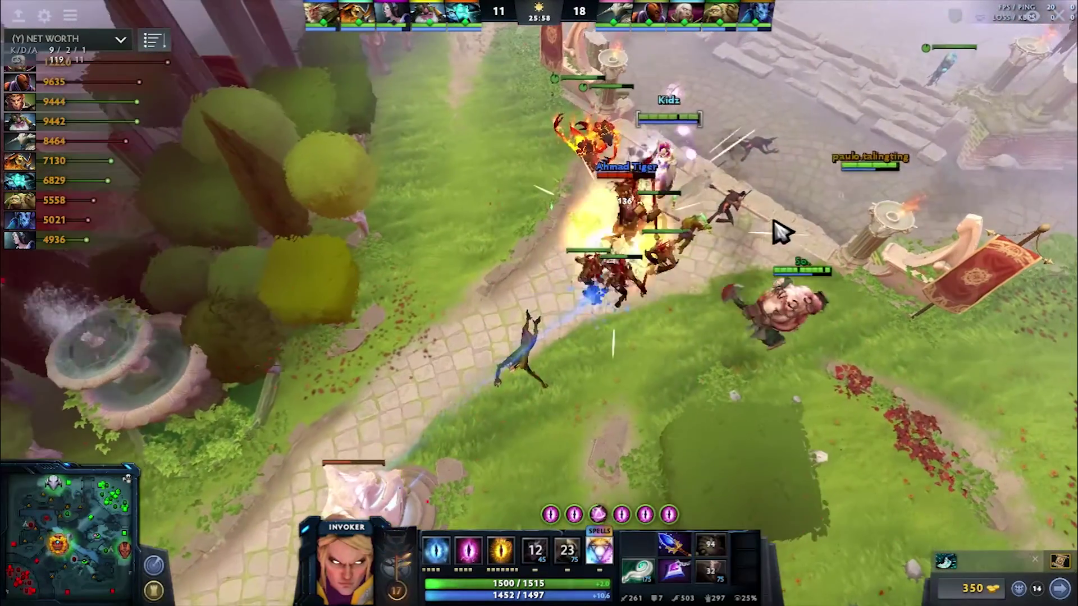
right_click(708, 219)
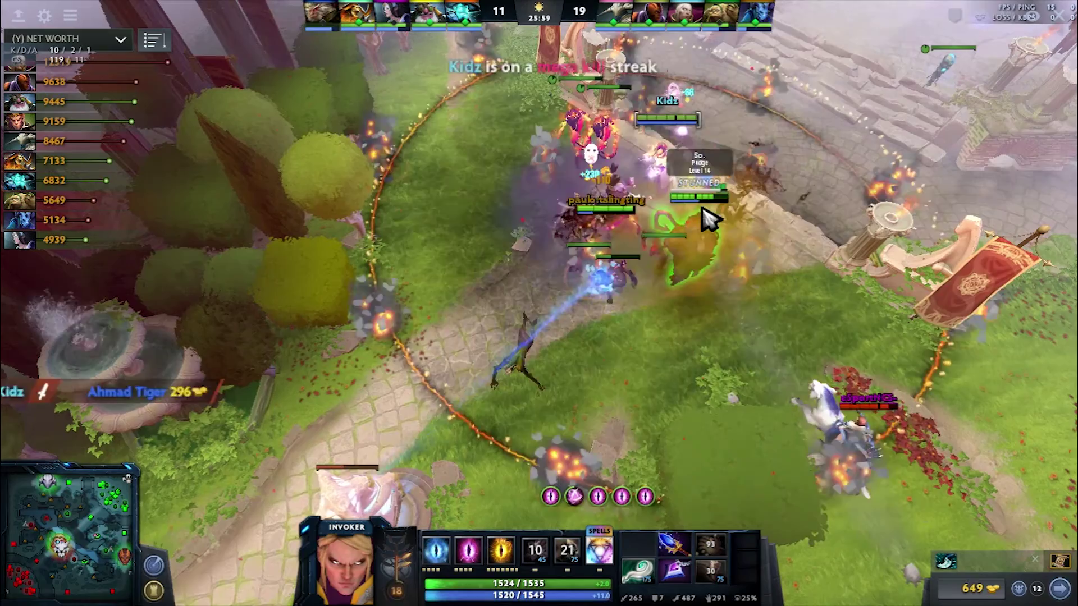
key("q")
key("q")
key("q")
key("r")
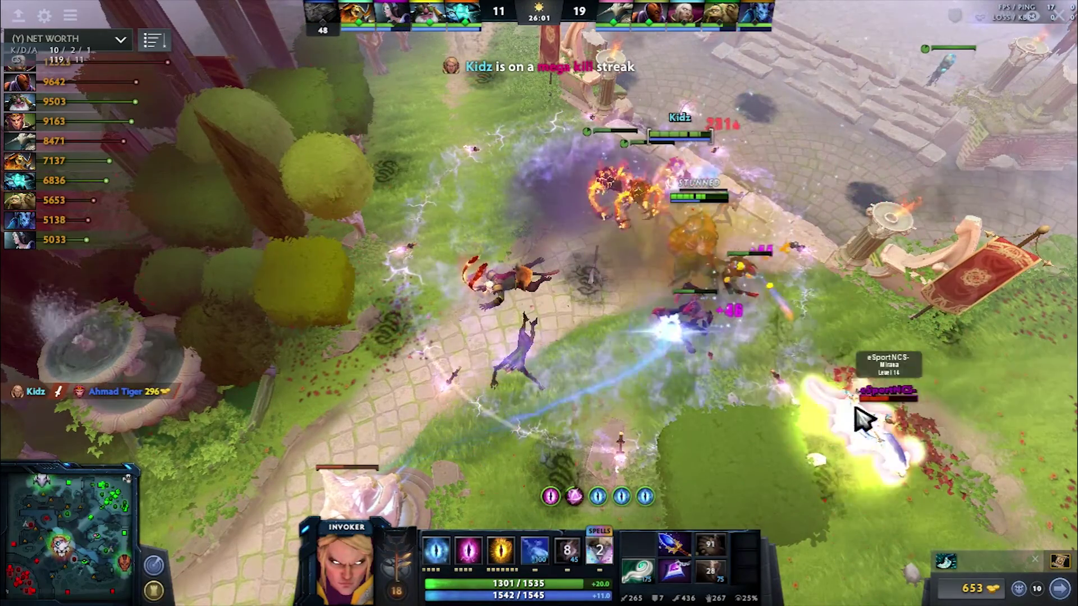
key("d")
key("w")
key("w")
key("w")
right_click(737, 442)
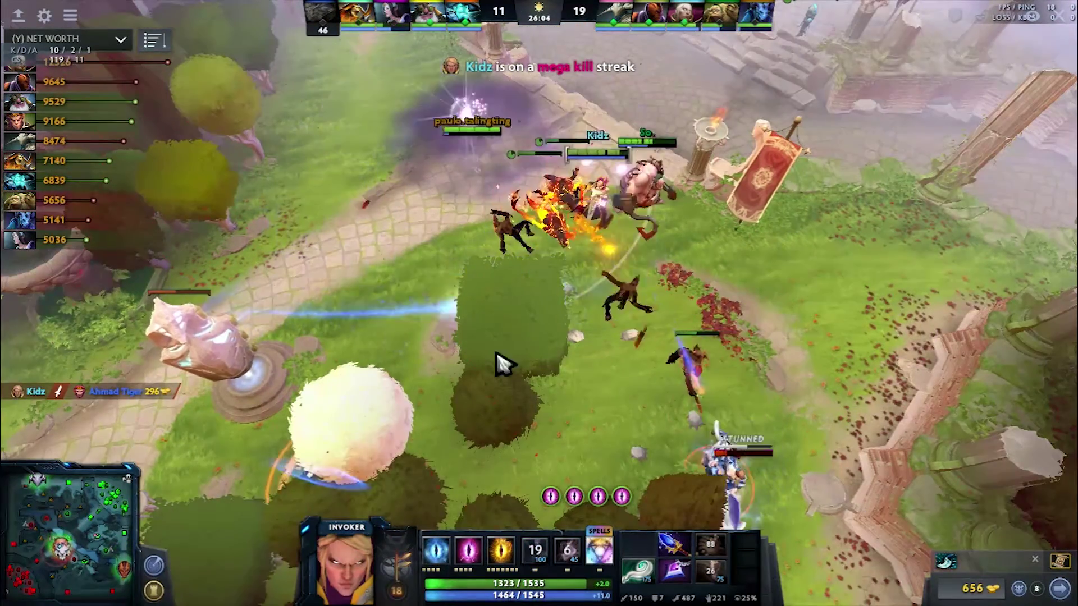
right_click(231, 366)
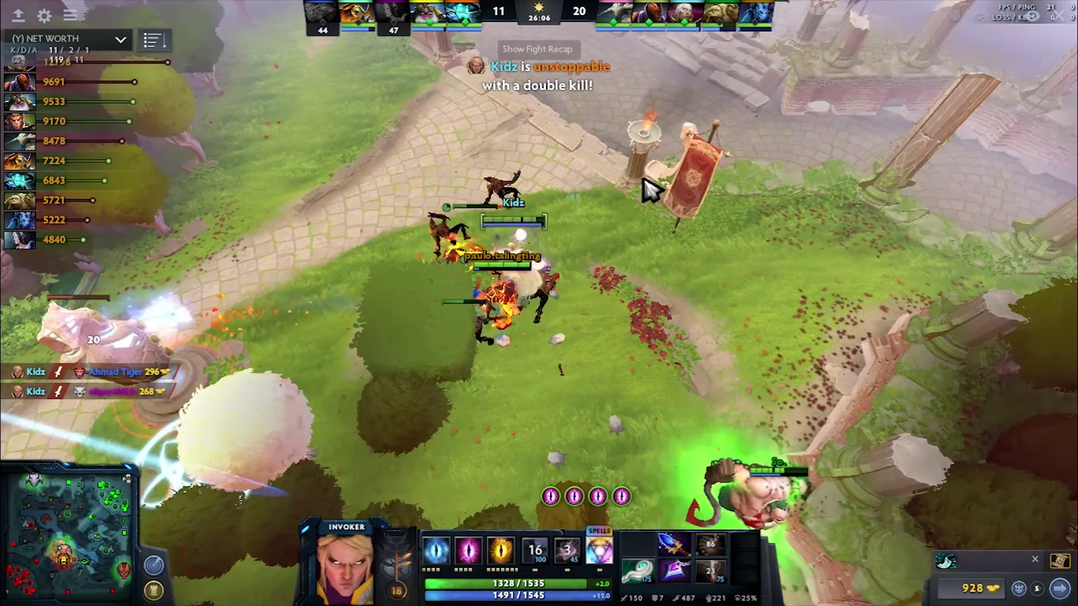
right_click(578, 173)
right_click(224, 259)
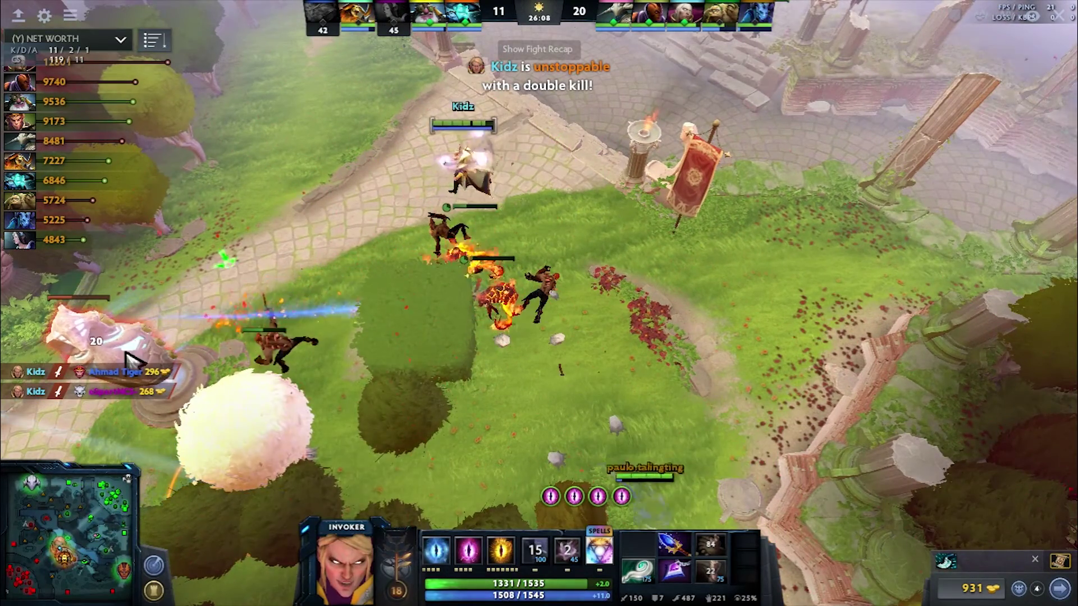
right_click(126, 354)
middle_click_drag(129, 360, 410, 314)
key("ctrl+q")
right_click(669, 124)
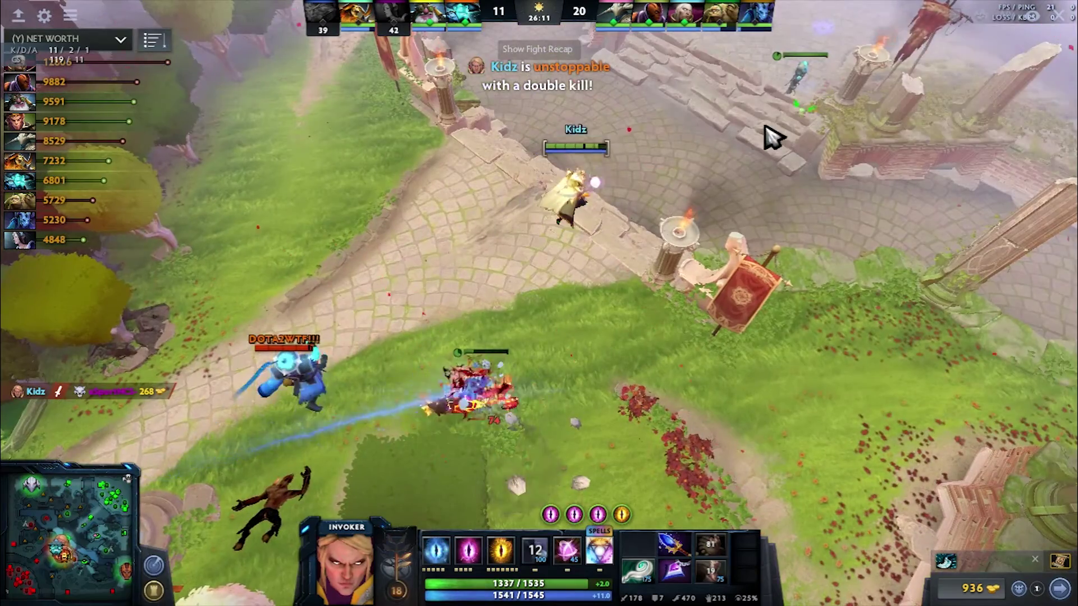
key("e")
key("e")
key("e")
right_click(772, 120)
key("r")
key("w")
key("w")
key("w")
right_click(792, 111)
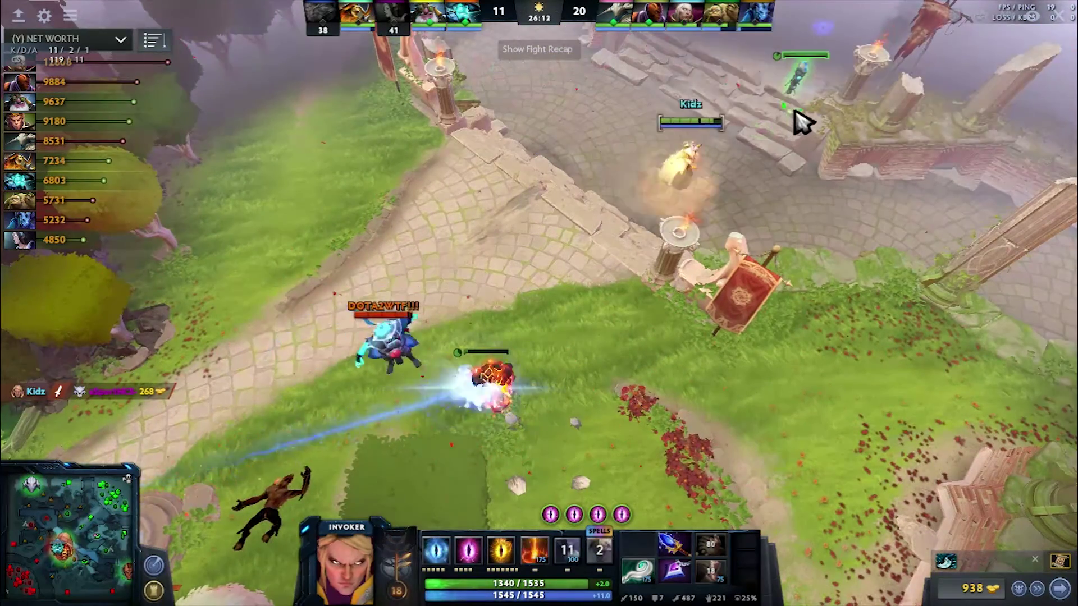
right_click(548, 221)
key("e")
right_click(625, 238)
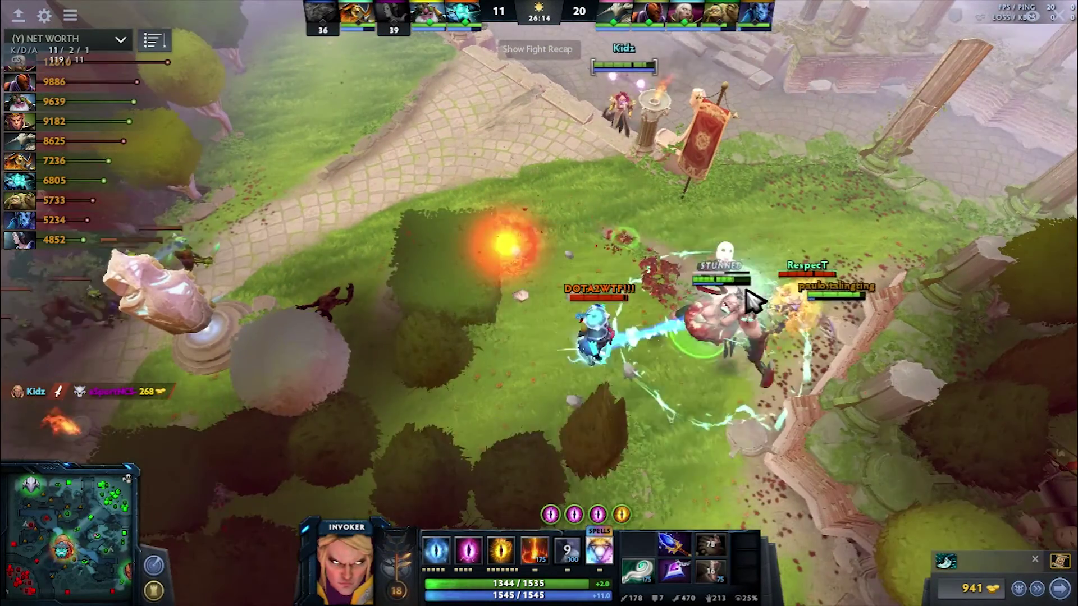
right_click(620, 331)
key("e")
key("w")
key("r")
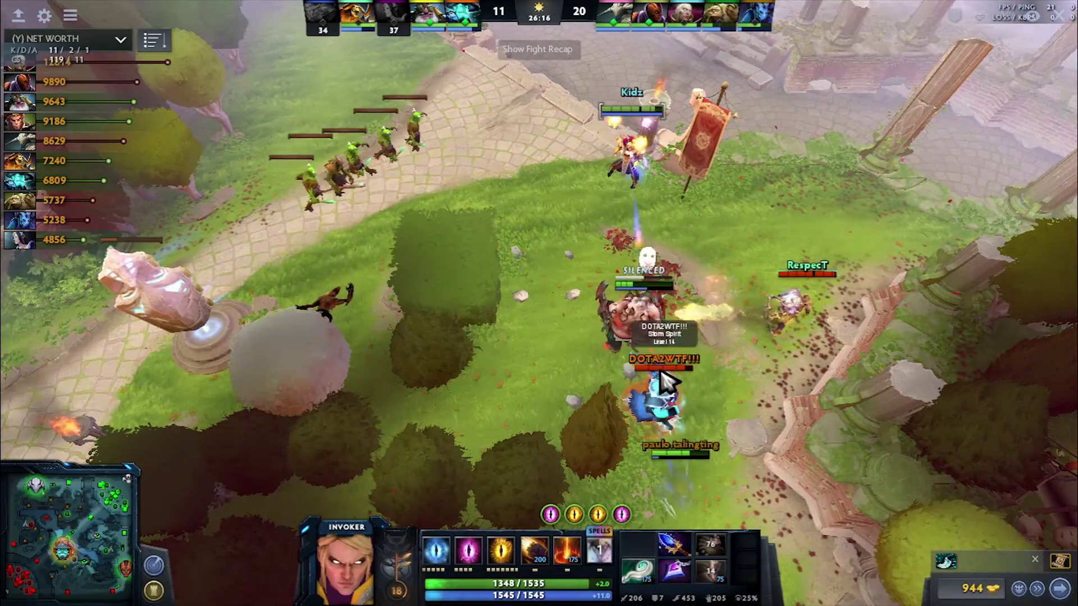
key("v")
left_click(808, 321)
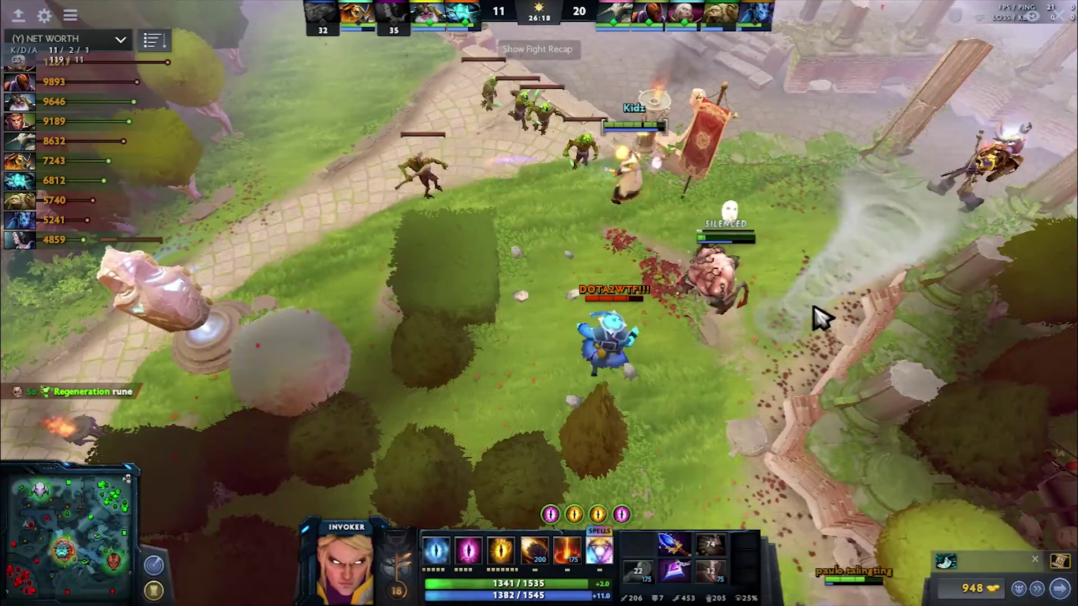
key("f")
left_click(785, 319)
key("d")
left_click(783, 318)
key("q")
key("w")
key("e")
key("r")
key("d")
left_click(790, 325)
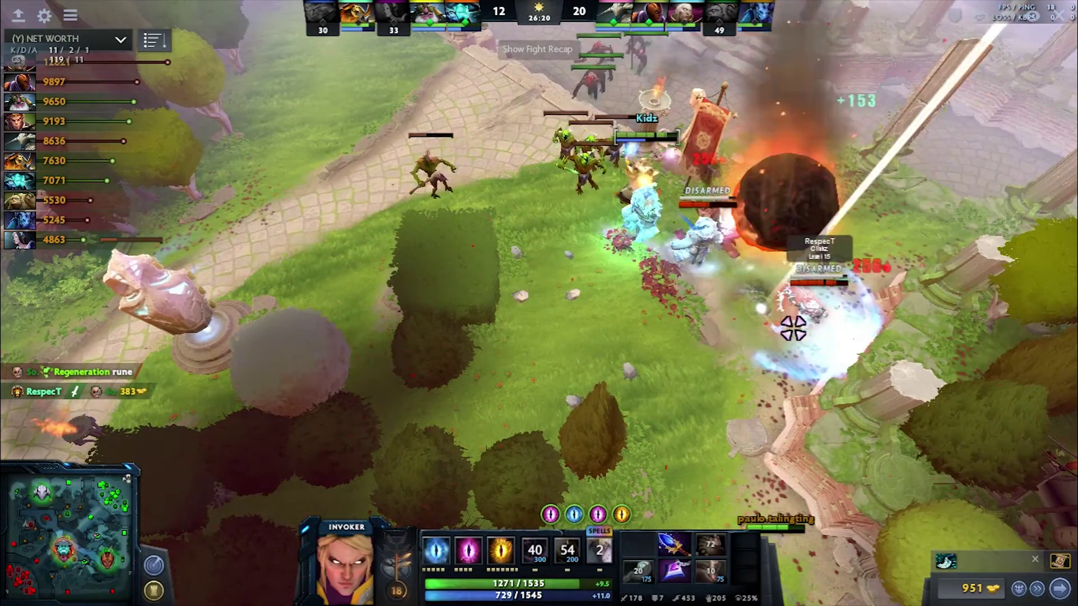
right_click(950, 392)
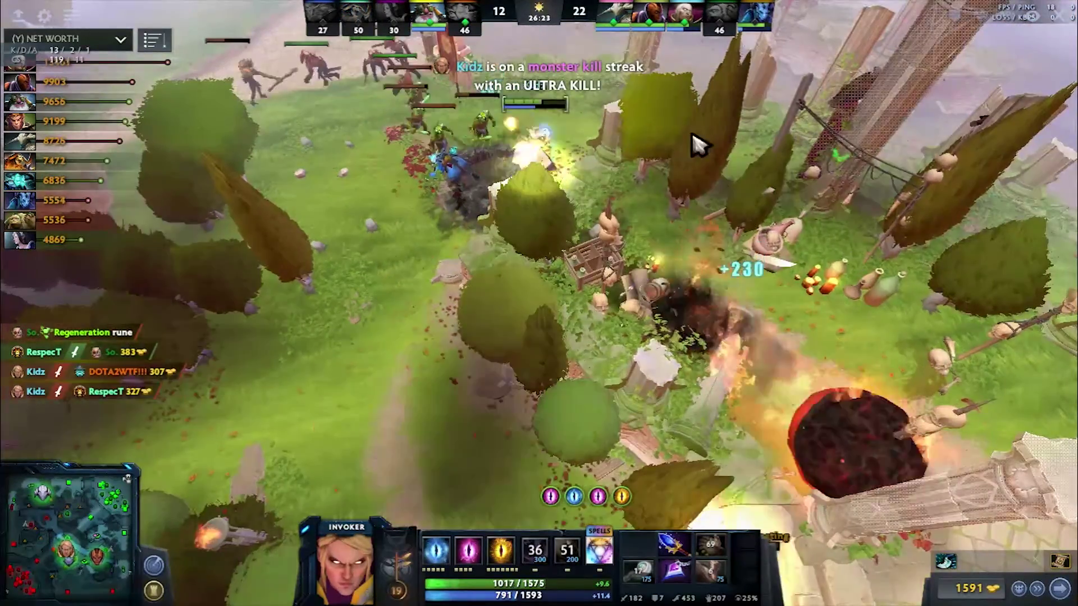
key("a")
left_click(537, 107)
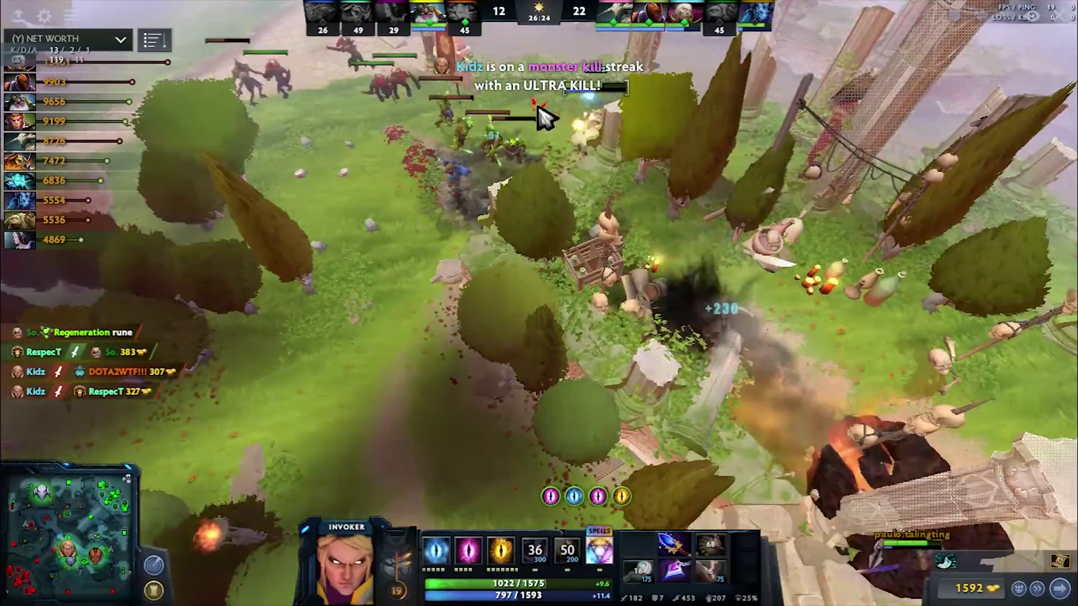
middle_click_drag(537, 108, 639, 191)
middle_click_drag(556, 186, 701, 194)
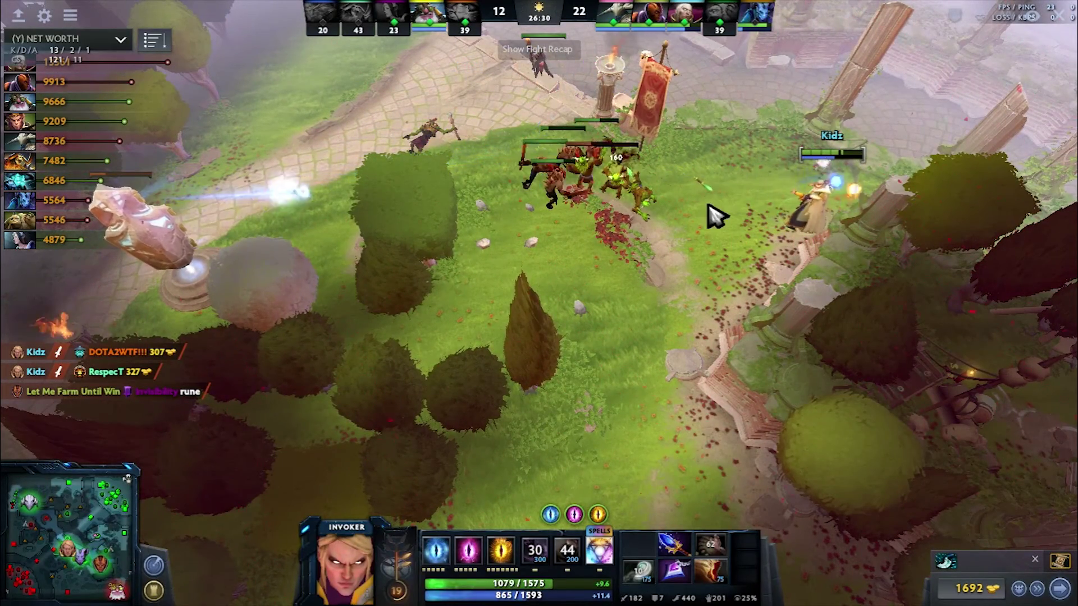
right_click(668, 208)
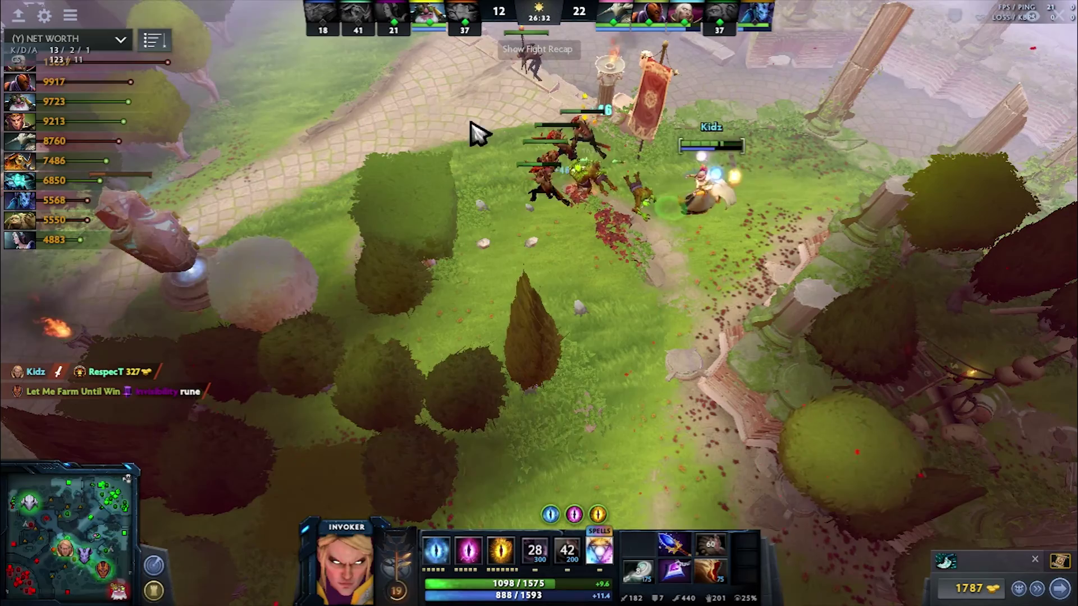
right_click(252, 110)
key("e")
key("e")
key("q")
key("r")
key("w")
key("w")
key("w")
middle_click_drag(132, 169, 251, 169)
key("d")
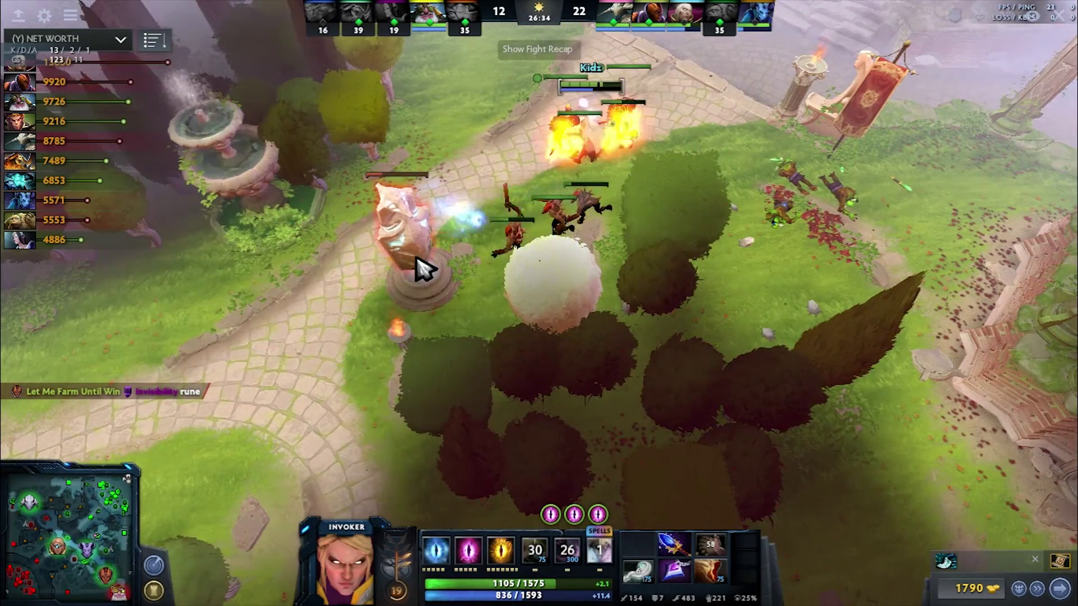
right_click(415, 258)
middle_click_drag(415, 258, 533, 266)
key("e")
key("w")
key("r")
key("d")
key("d")
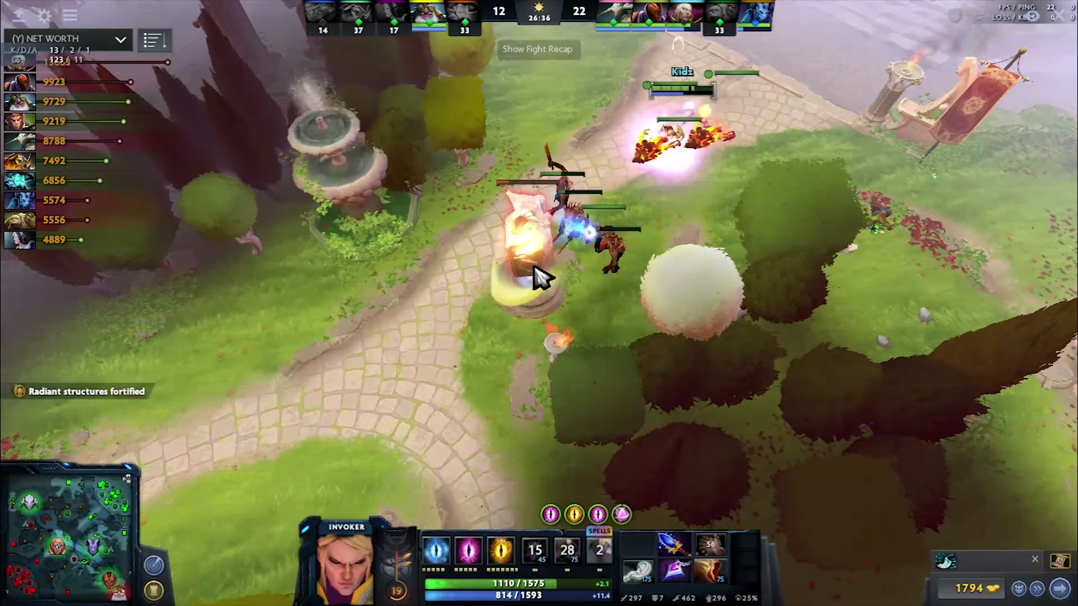